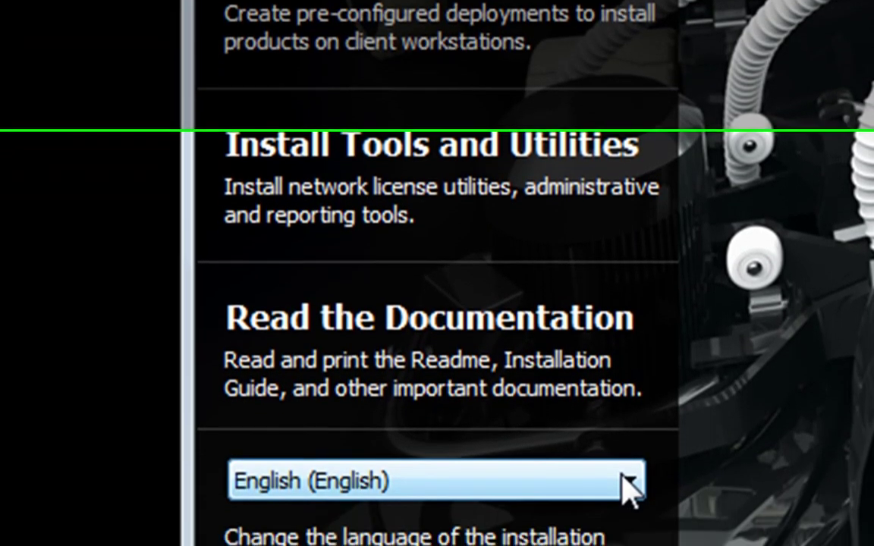
pyautogui.click(628, 542)
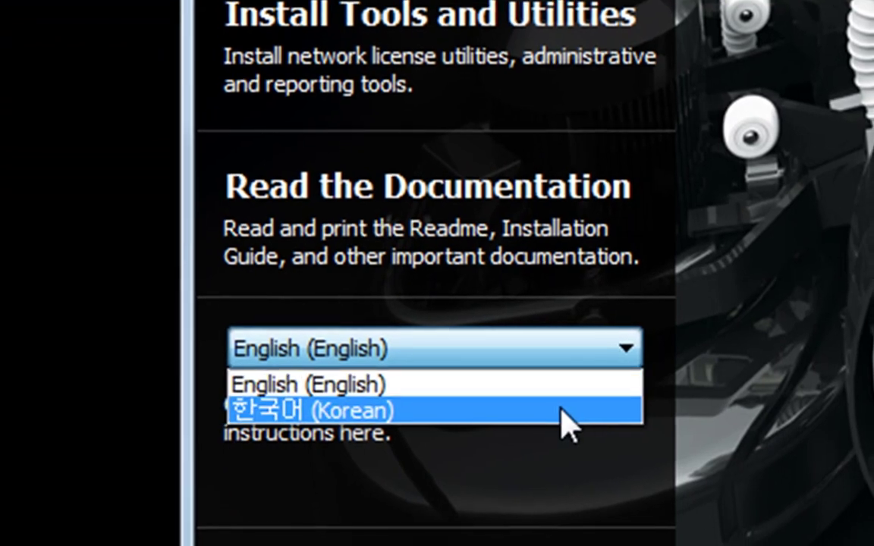
pyautogui.click(562, 411)
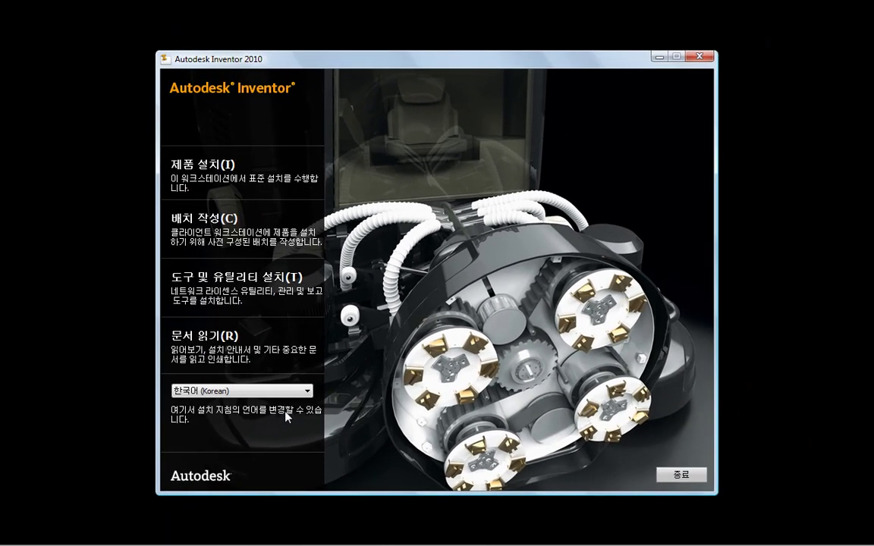
pyautogui.click(294, 391)
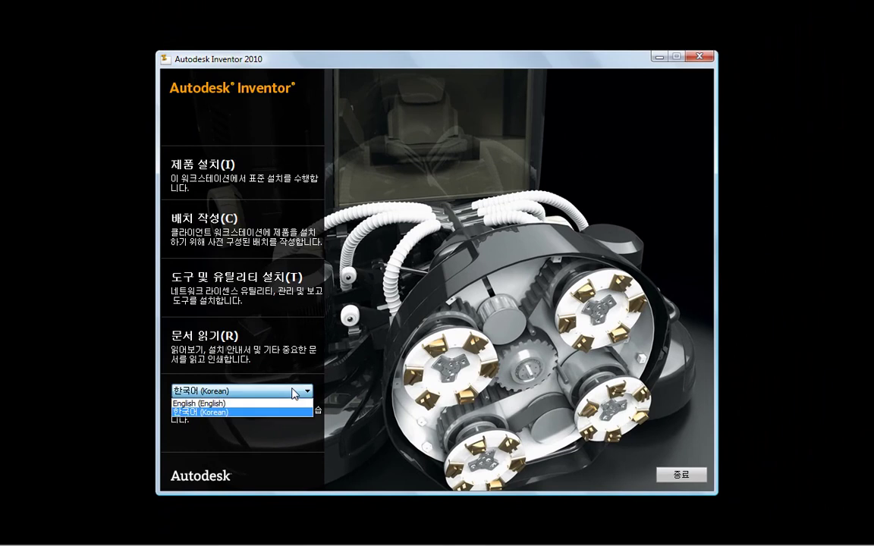
pyautogui.click(277, 402)
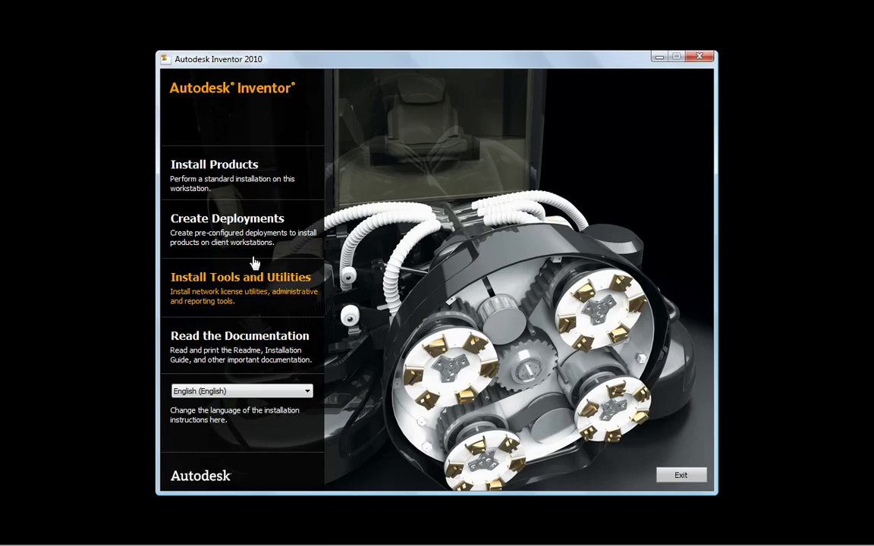
# Choose Create Deployments in the installer to start a new pre-configured deployment
pyautogui.click(243, 237)
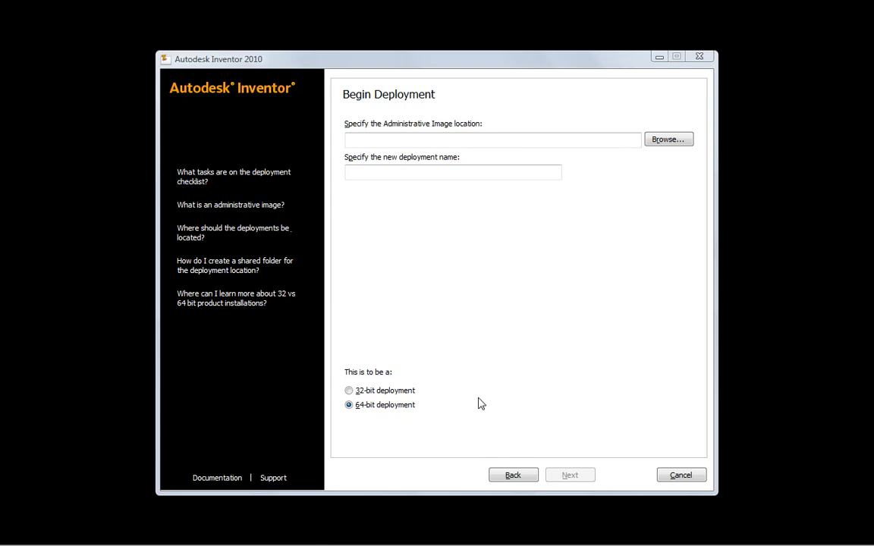
# Share the My Deployments folder with Everyone as Reader, then open the new share
pyautogui.hotkey('alt', 'Tab')
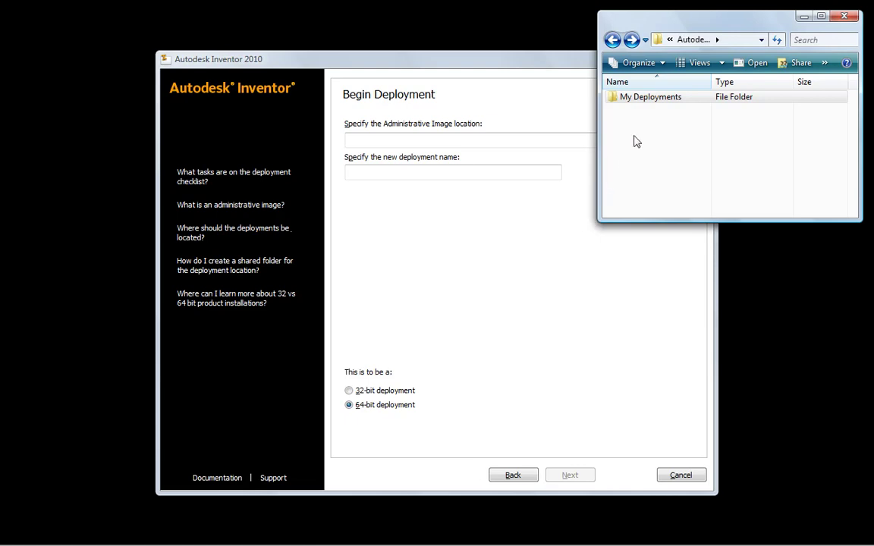
pyautogui.click(658, 101)
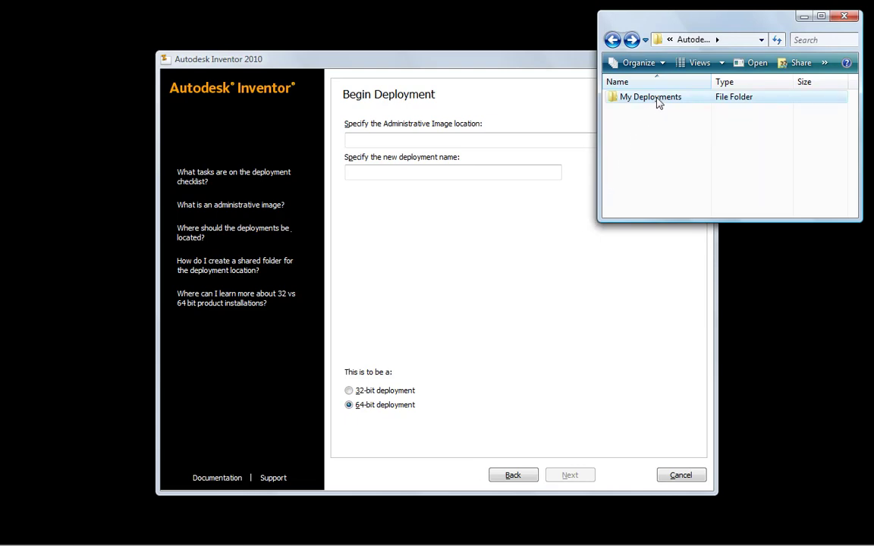
pyautogui.click(787, 71)
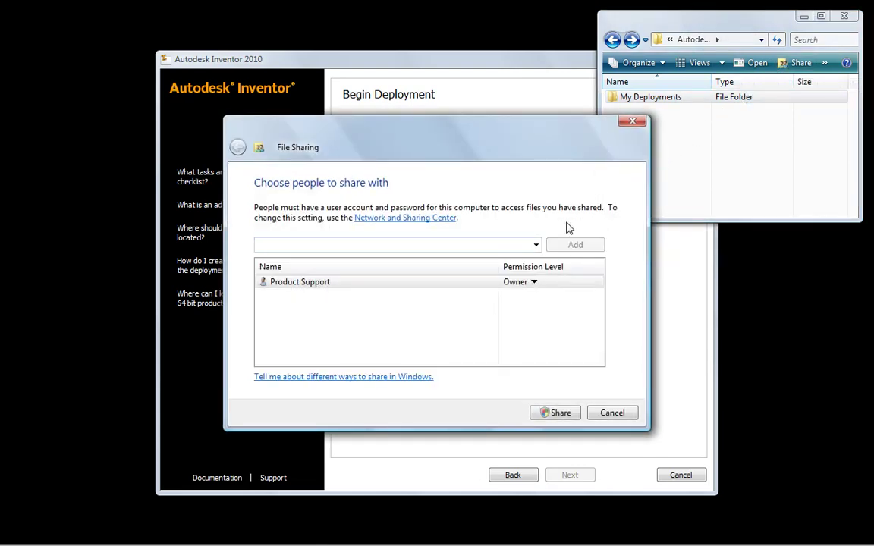
pyautogui.click(536, 245)
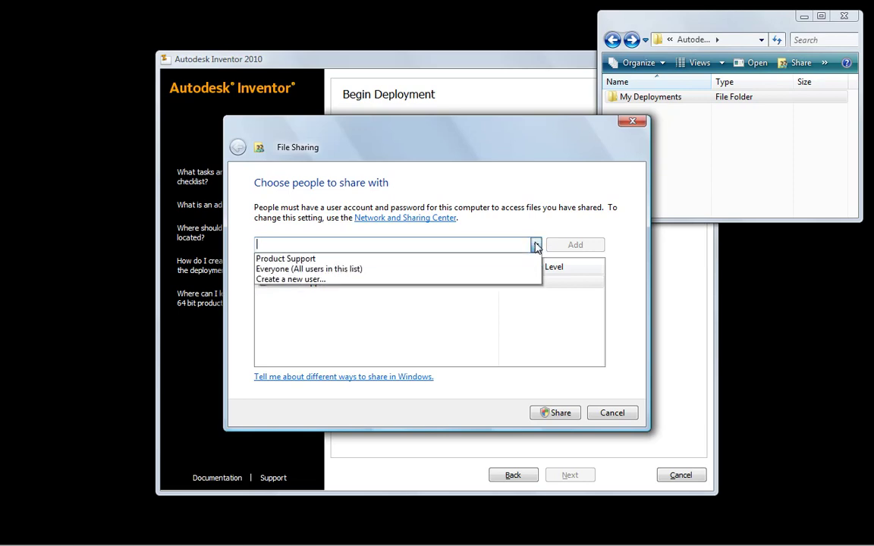
pyautogui.click(500, 269)
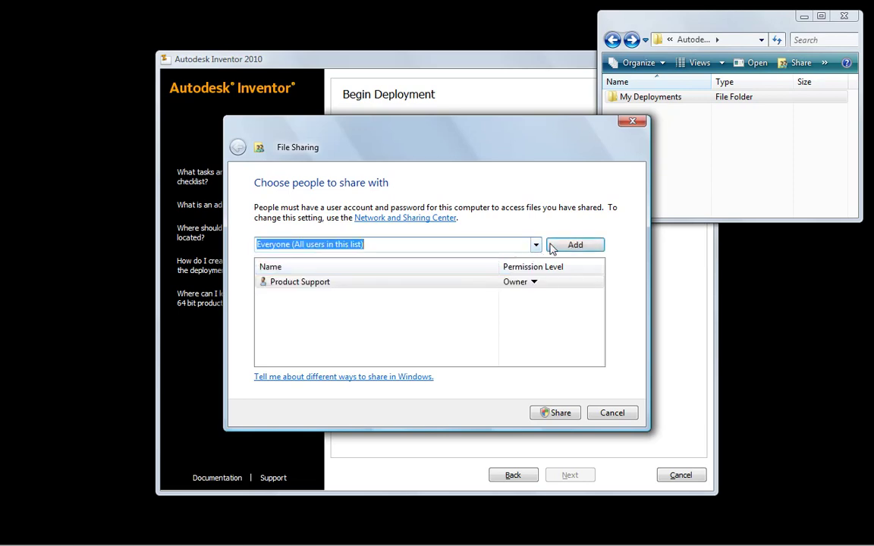
pyautogui.click(555, 245)
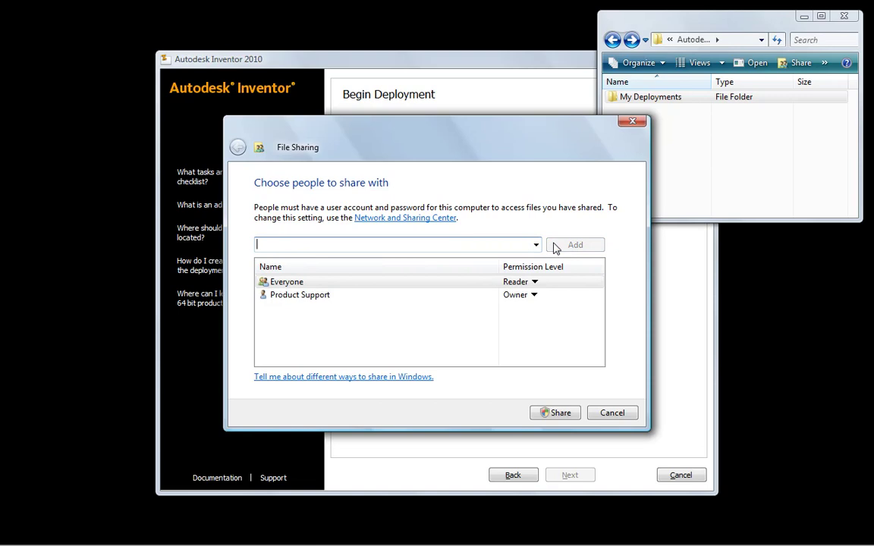
pyautogui.click(556, 416)
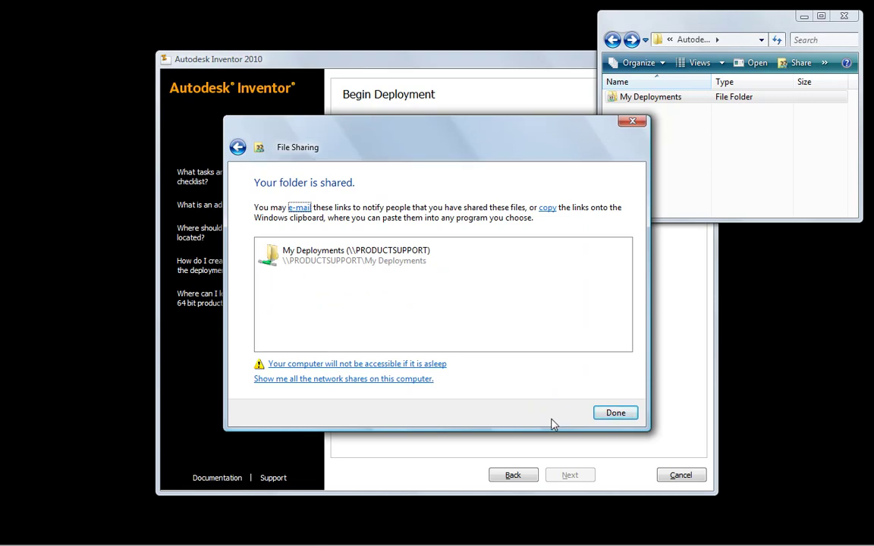
pyautogui.click(393, 261)
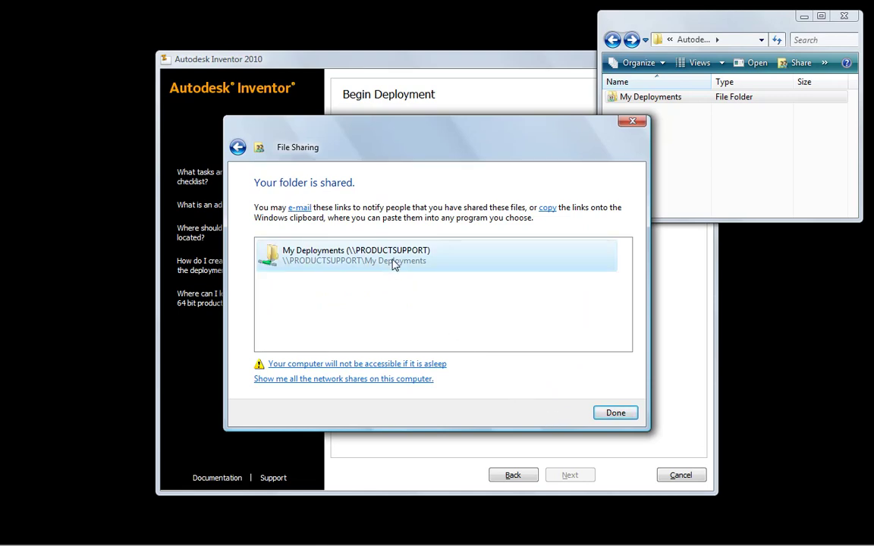
pyautogui.doubleClick(394, 262)
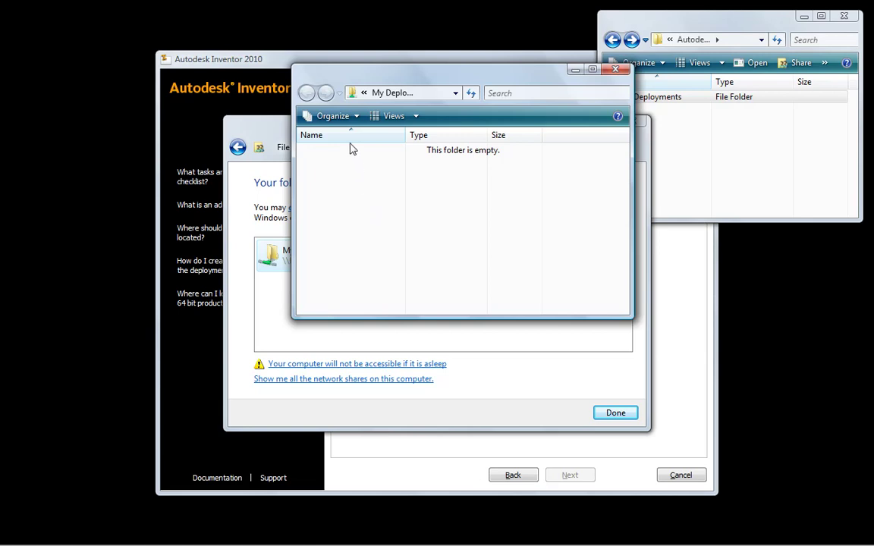
# Create a new folder named 'Inventor 2010' inside the My Deployments share
pyautogui.click(349, 121)
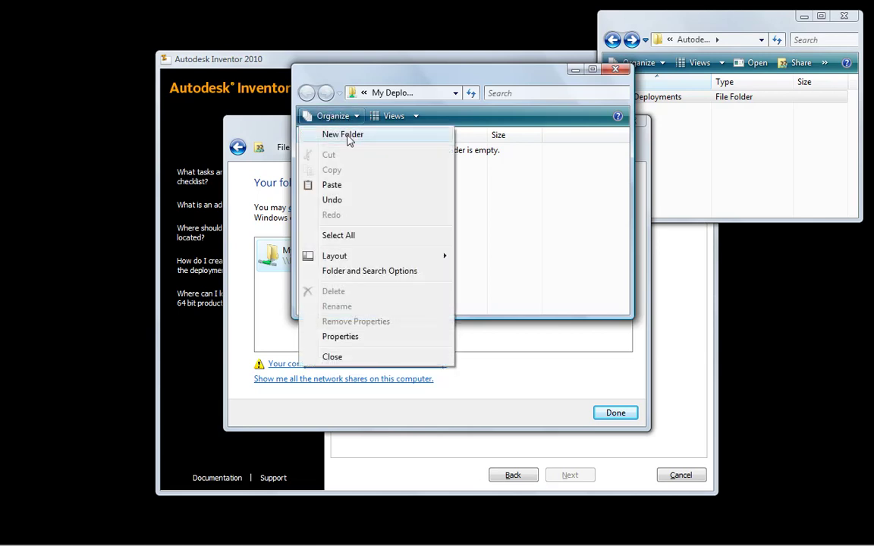
pyautogui.click(348, 136)
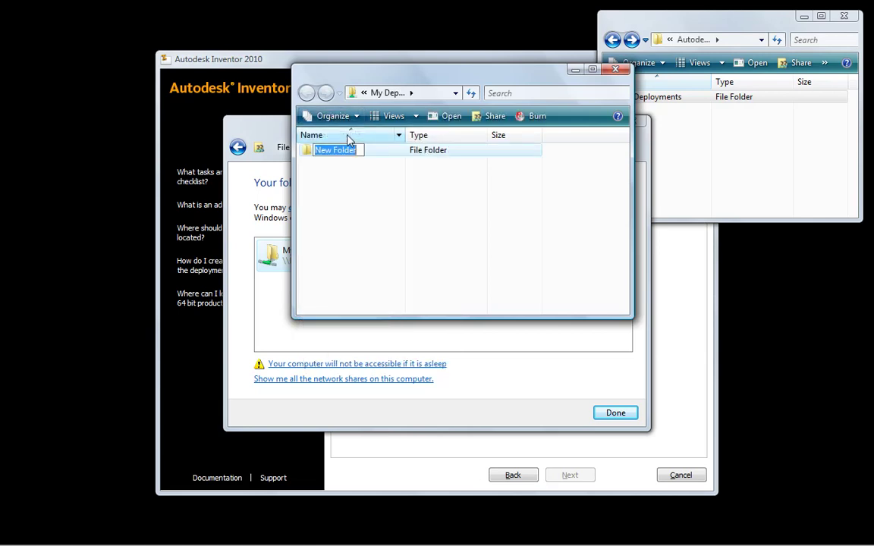
pyautogui.write('Inventor 20')
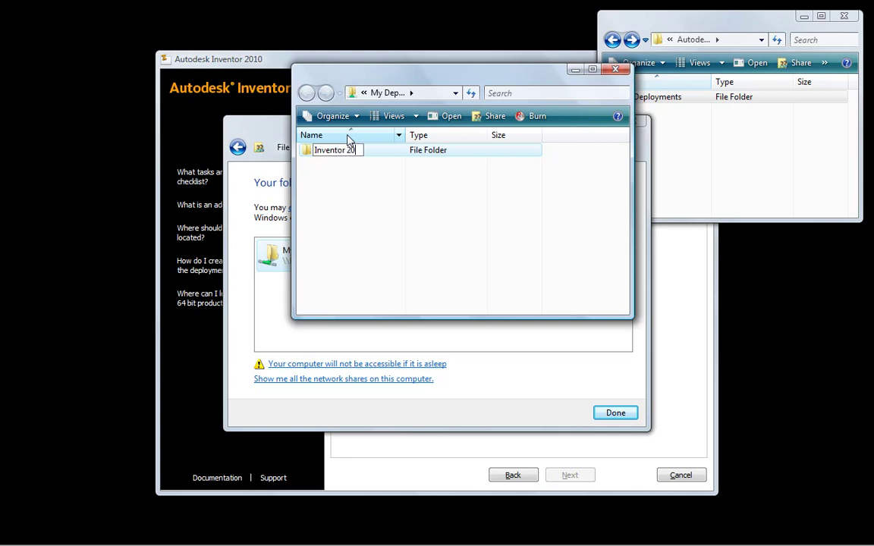
pyautogui.write('10')
pyautogui.press('Return')
pyautogui.press('Return')
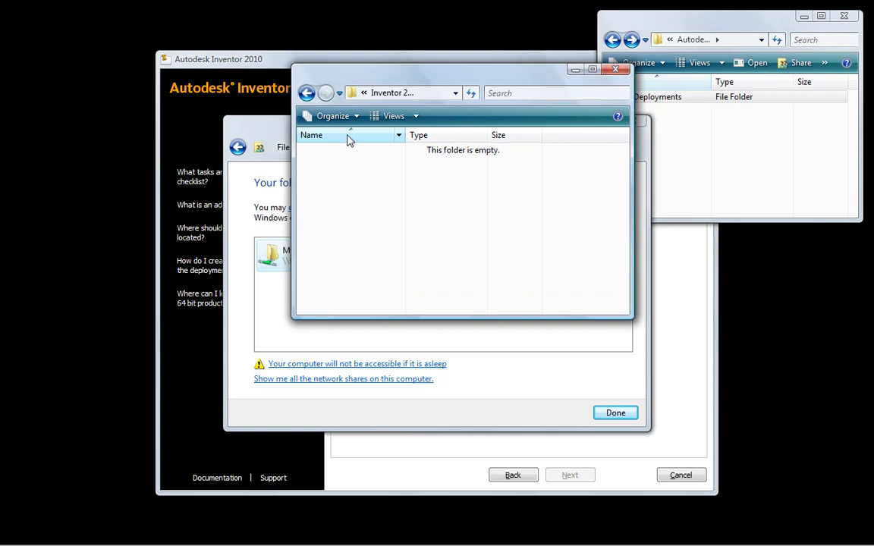
# Copy the Inventor 2010 folder's network path from the address bar
pyautogui.click(429, 94)
pyautogui.rightClick(428, 90)
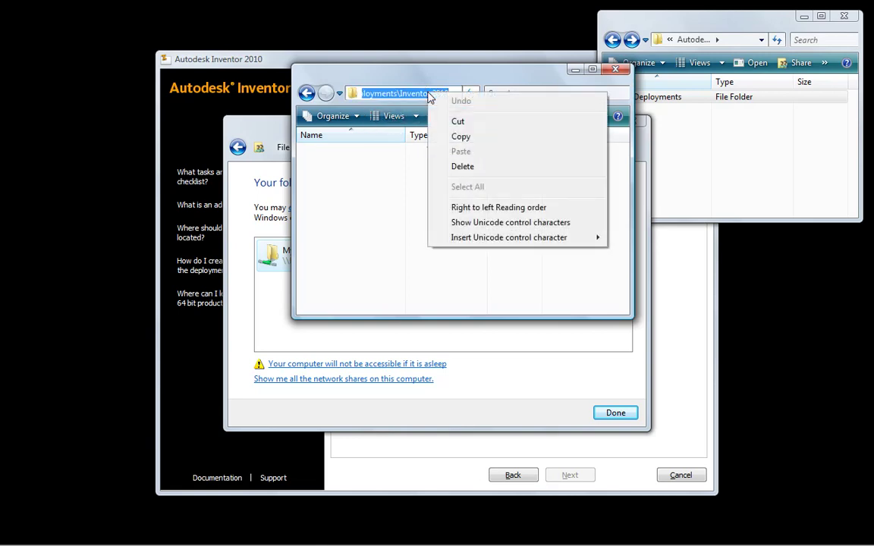
pyautogui.click(457, 136)
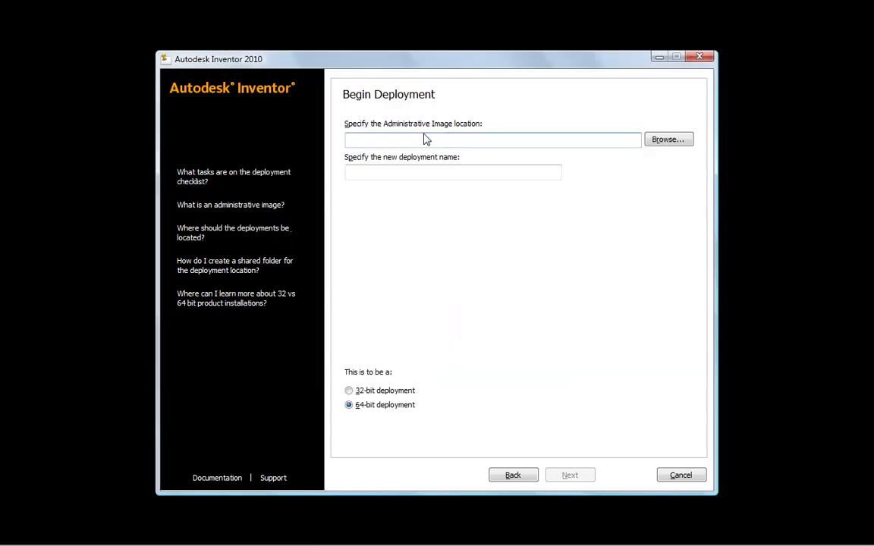
# Paste \\PRODUCTSUPPORT\My Deployments\Inventor 2010\ as the administrative image location and confirm it
pyautogui.rightClick(366, 139)
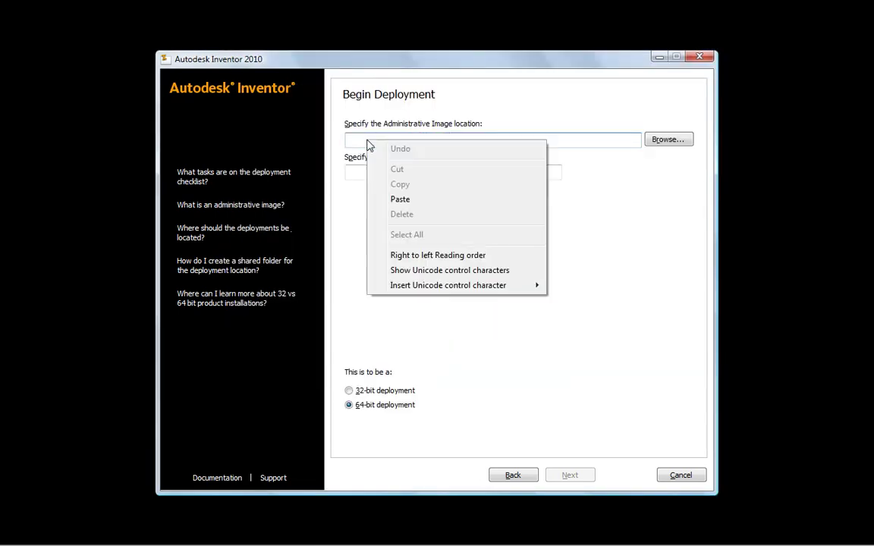
pyautogui.click(400, 199)
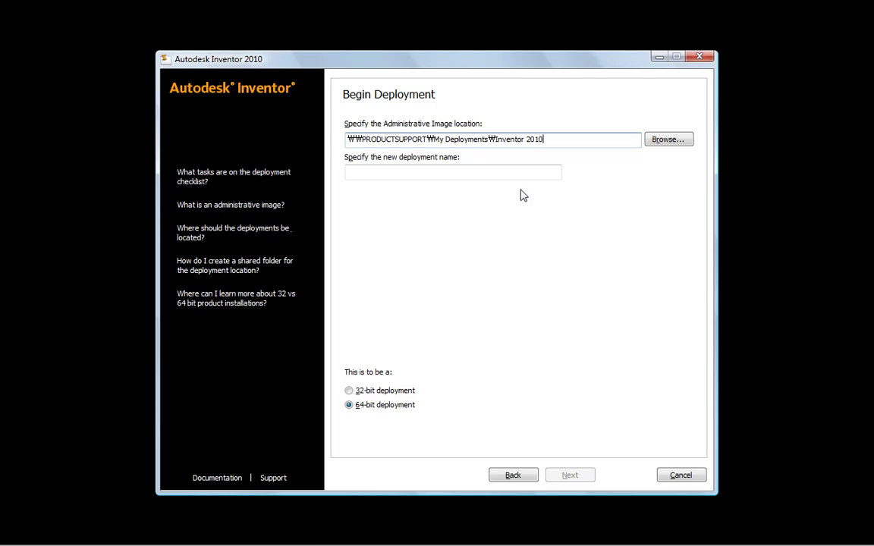
pyautogui.click(659, 142)
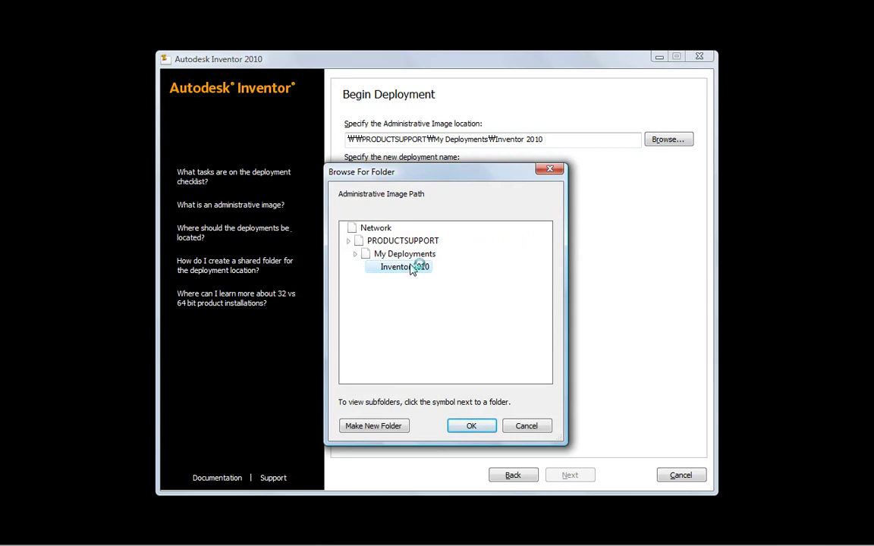
pyautogui.click(465, 426)
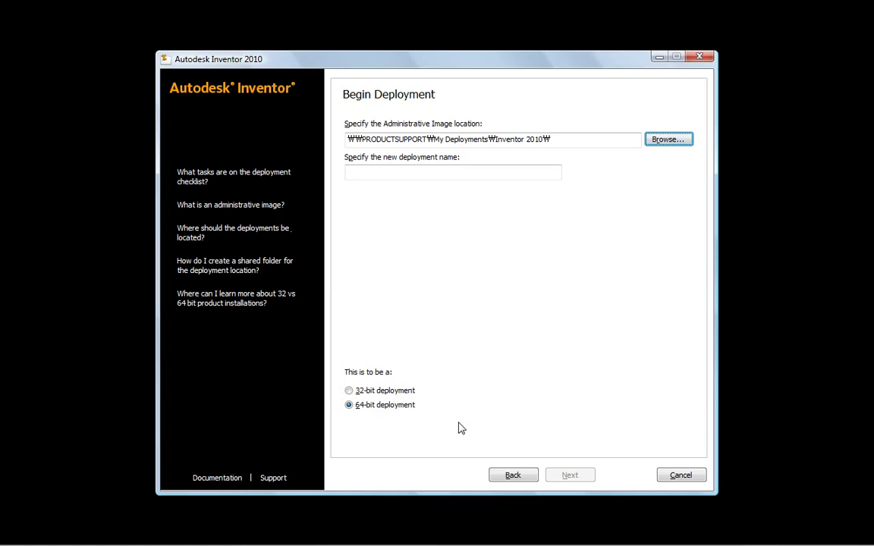
# Name the deployment 'Inventor 2010 English 64' and keep it a 64-bit deployment
pyautogui.click(384, 174)
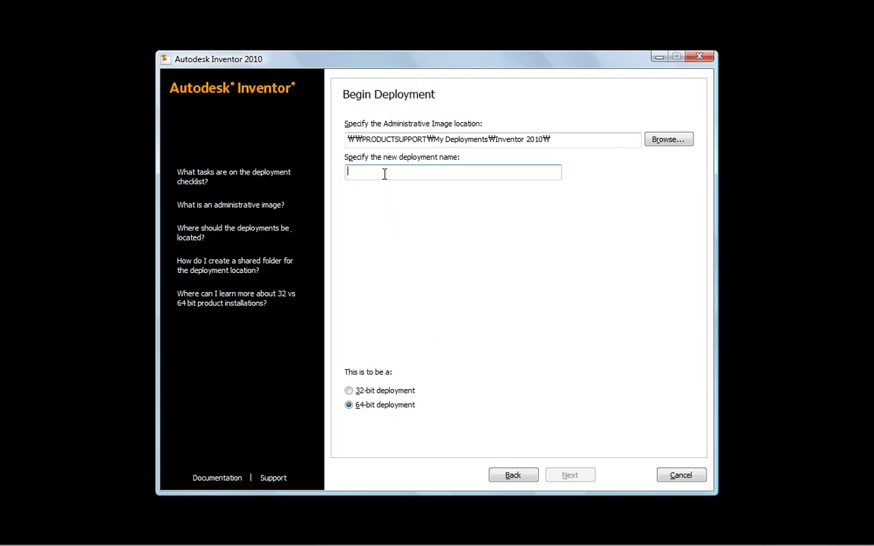
pyautogui.write('Inventor 2010 English 64')
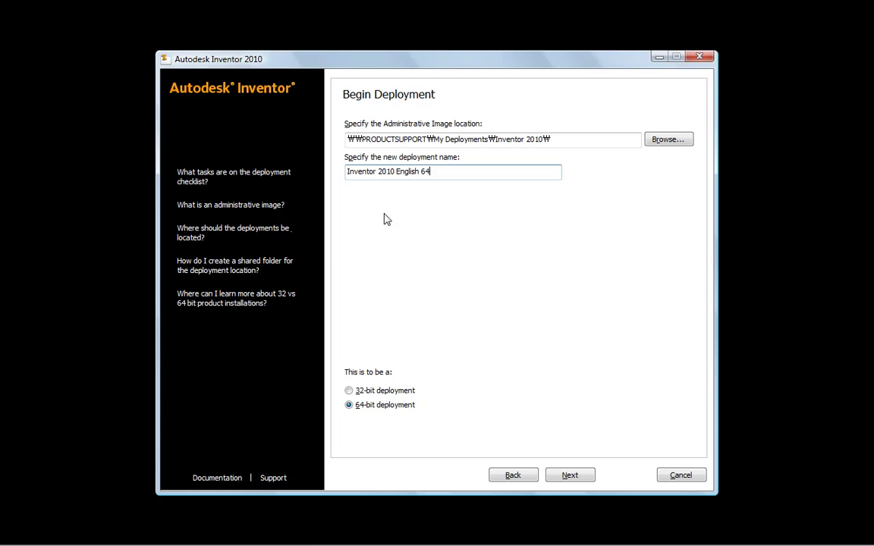
pyautogui.click(349, 392)
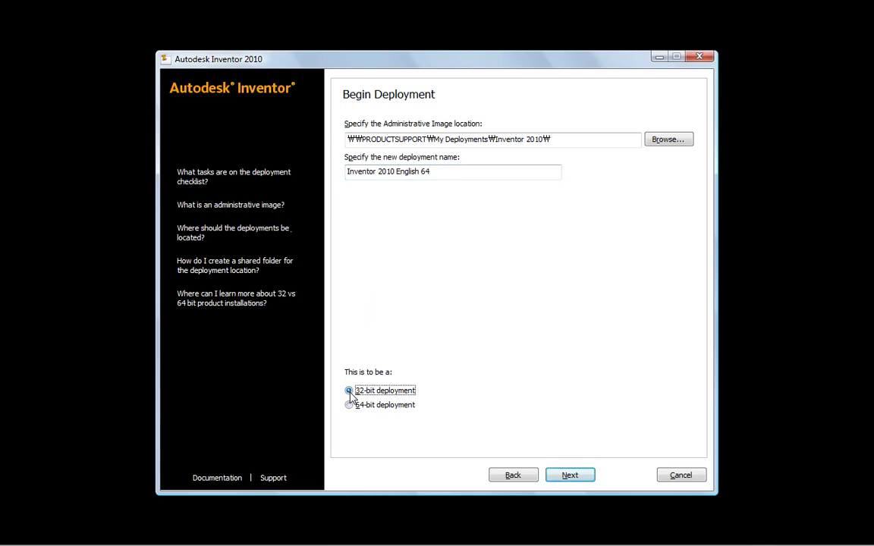
pyautogui.click(349, 406)
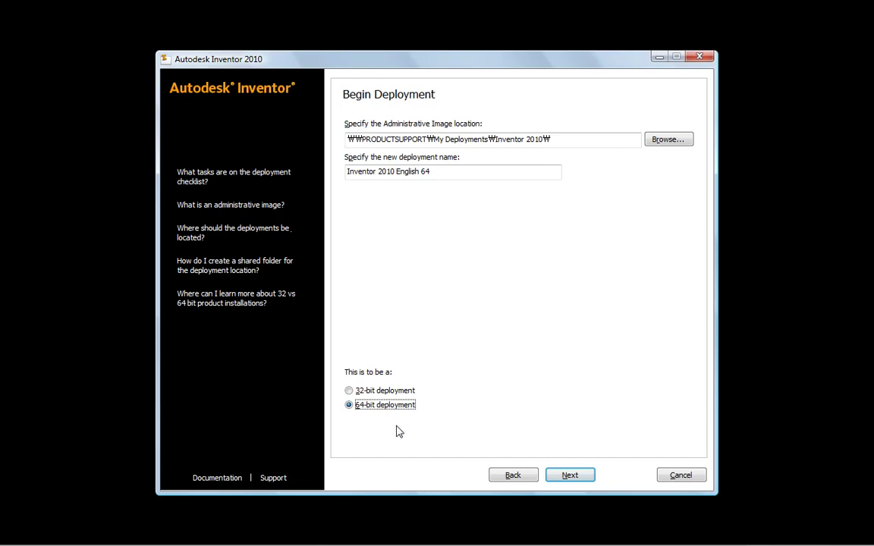
# Keep AutoCAD Mechanical 2010 only in the image and stop deploying Vault 2010 and Design Review
pyautogui.click(570, 475)
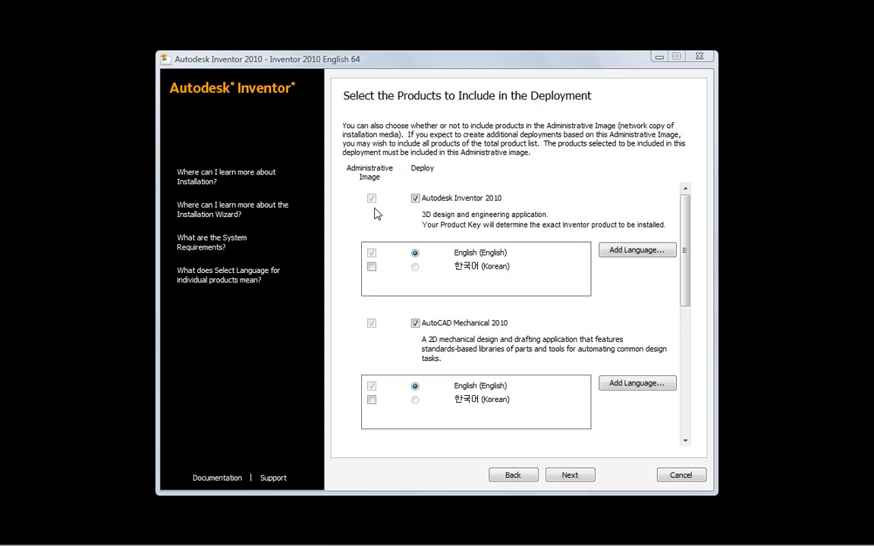
pyautogui.click(415, 324)
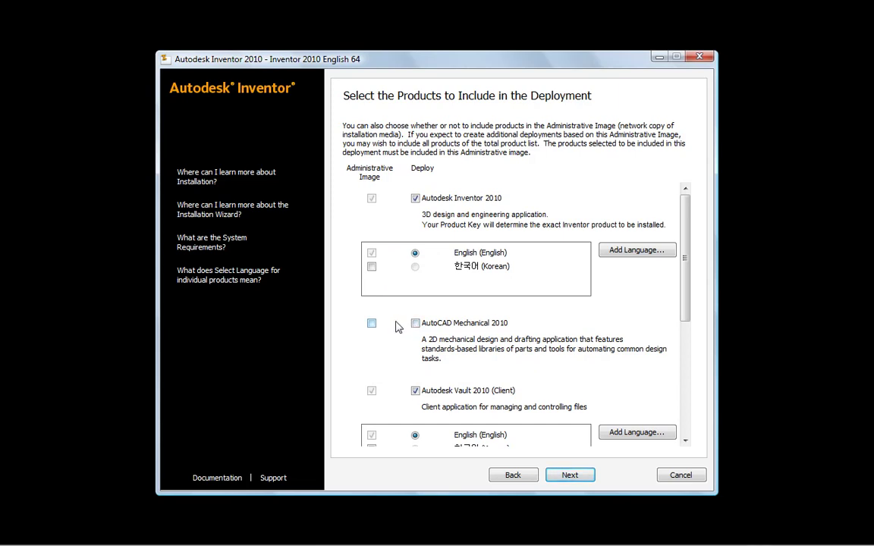
pyautogui.click(371, 324)
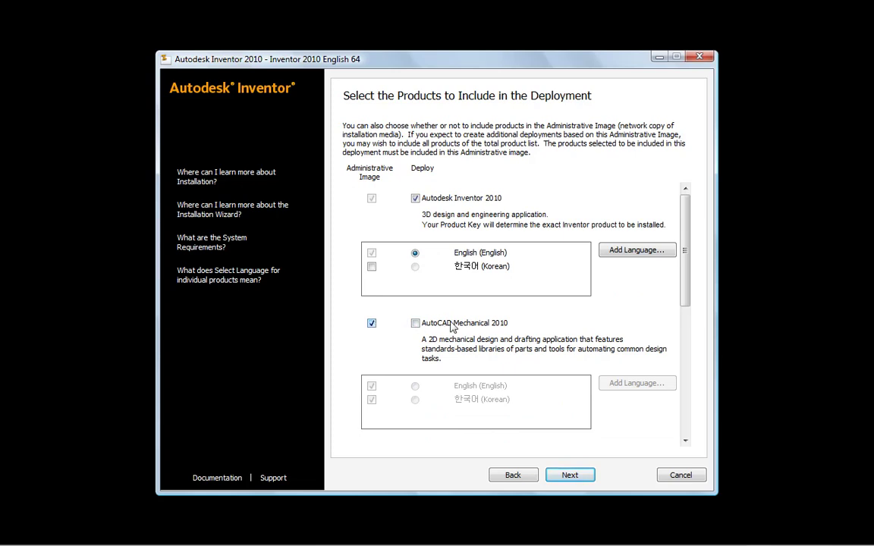
pyautogui.moveTo(687, 305); pyautogui.dragTo(686, 412)
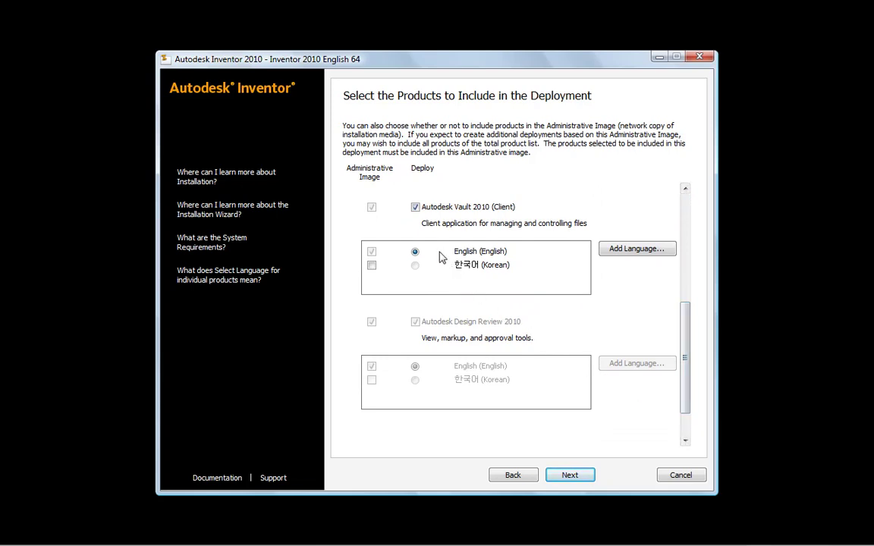
pyautogui.click(415, 208)
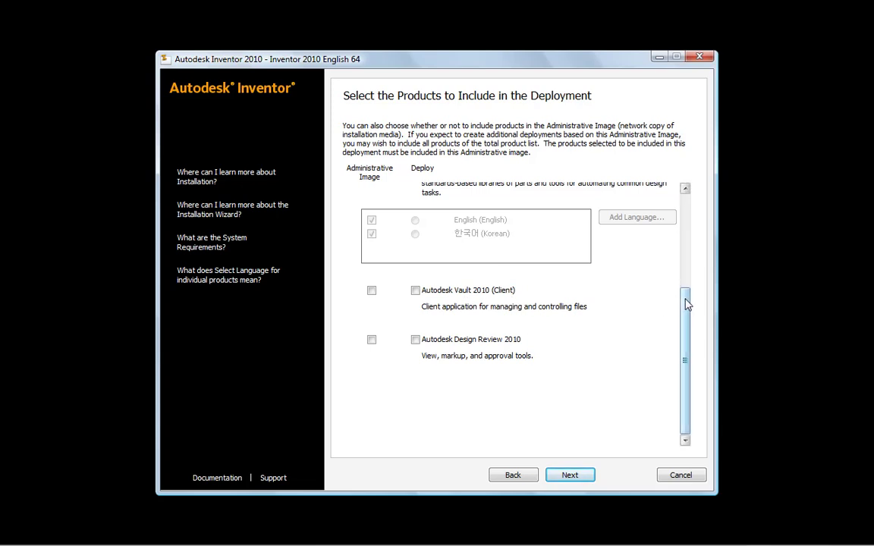
pyautogui.moveTo(687, 304); pyautogui.dragTo(678, 206)
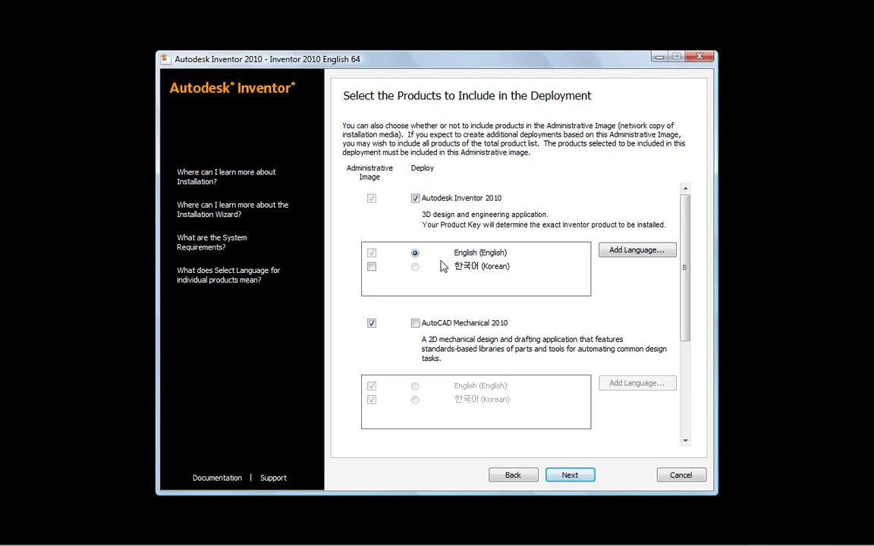
# Add the German InventorLP language pack from the de-DE\Inventor folder
pyautogui.click(624, 255)
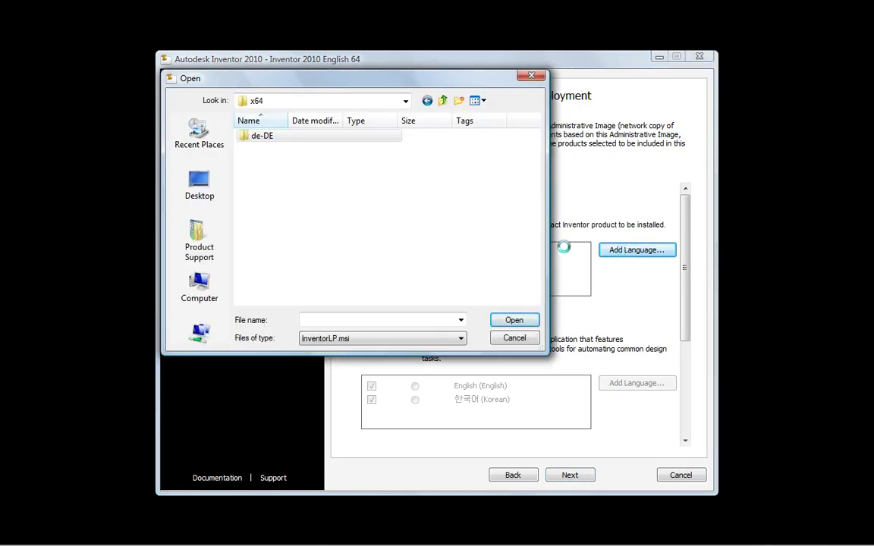
pyautogui.doubleClick(319, 139)
pyautogui.doubleClick(318, 140)
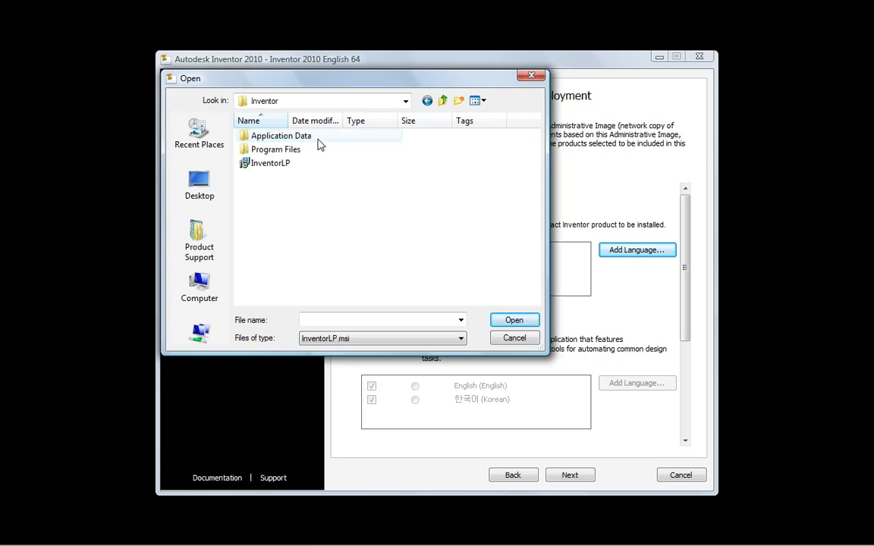
pyautogui.doubleClick(283, 164)
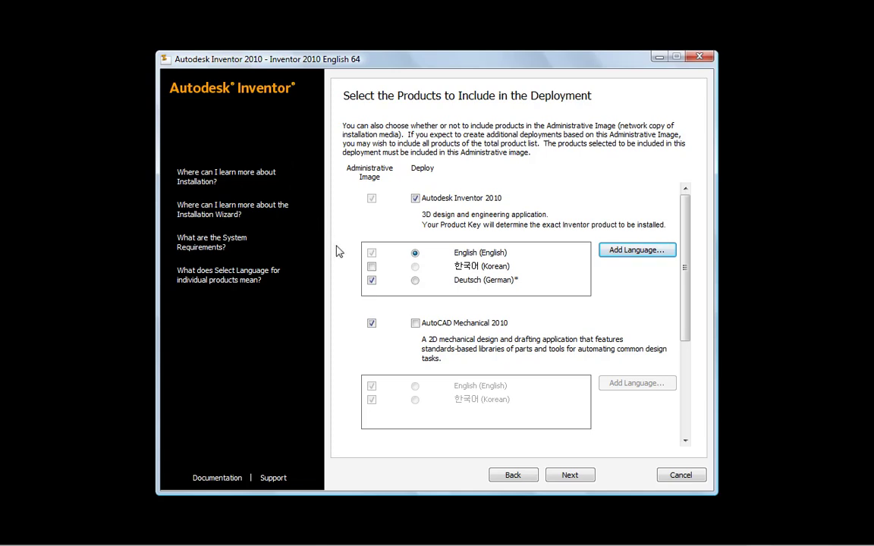
# Include English, Korean and German in the image, keep English as the deployed language, and continue
pyautogui.click(371, 267)
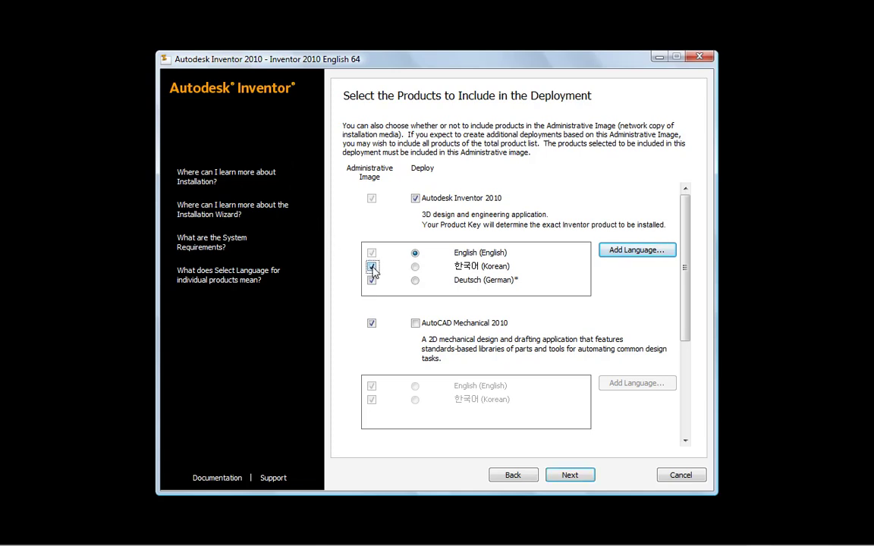
pyautogui.click(415, 267)
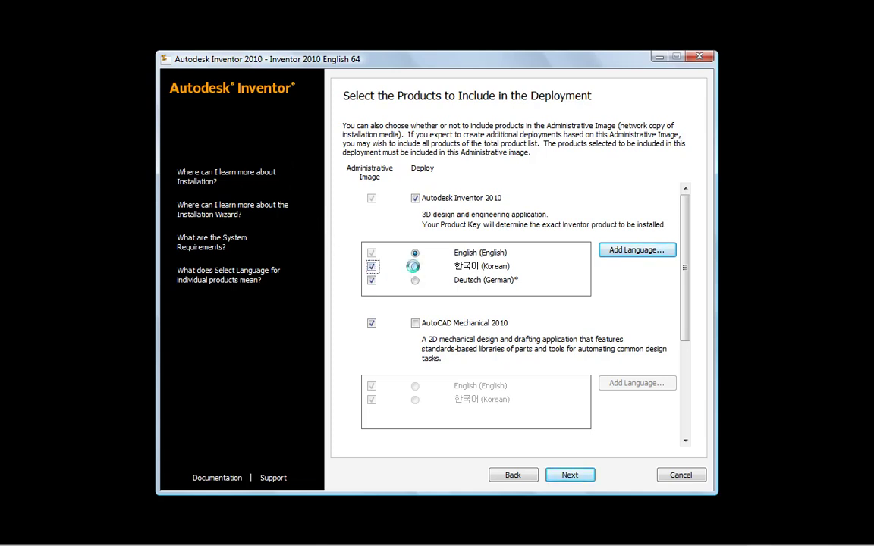
pyautogui.click(415, 281)
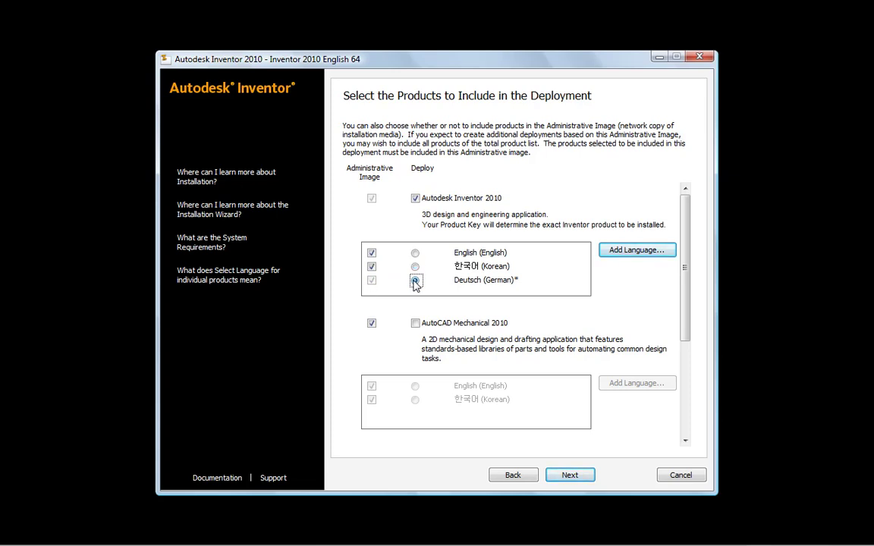
pyautogui.click(371, 267)
pyautogui.click(372, 253)
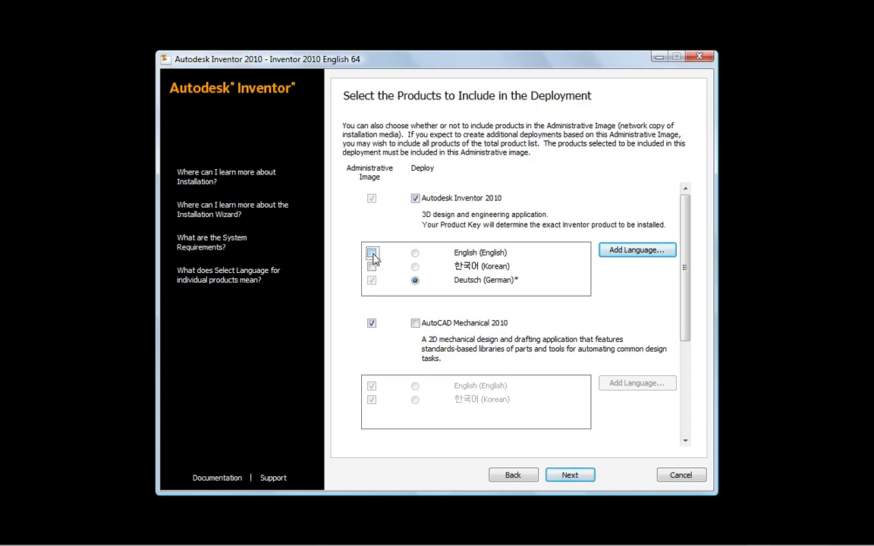
pyautogui.click(372, 253)
pyautogui.click(371, 267)
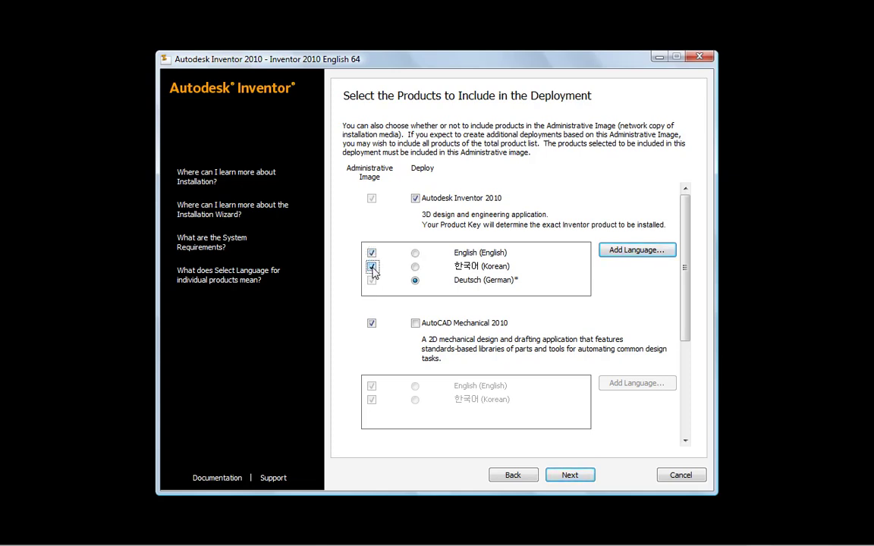
pyautogui.click(415, 253)
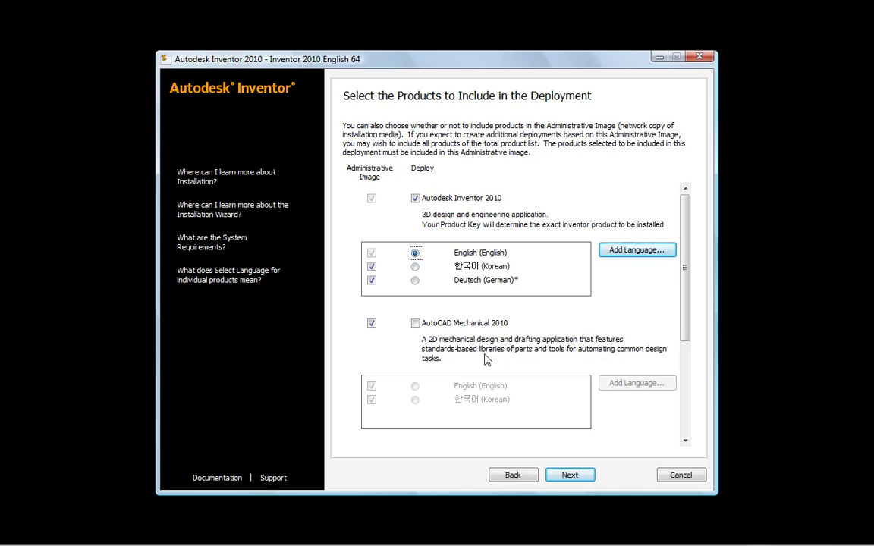
pyautogui.click(571, 475)
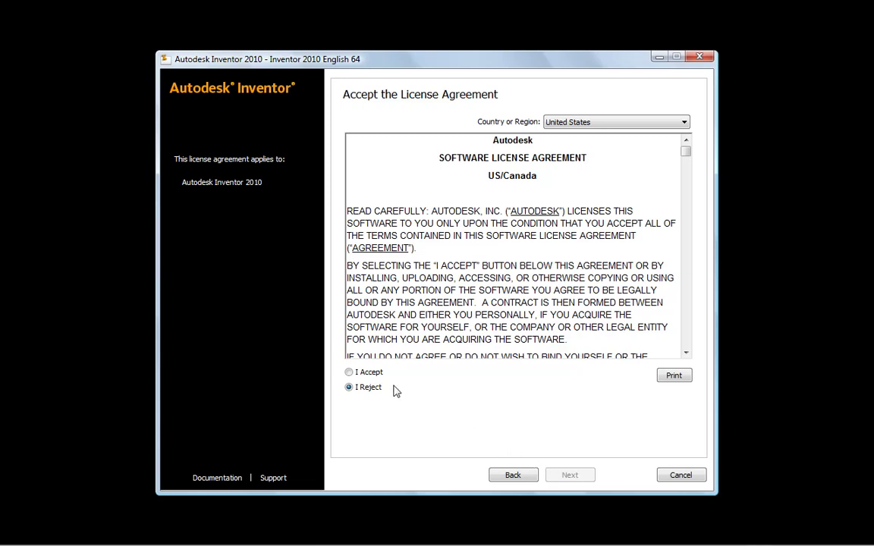
# Accept the license agreement and continue
pyautogui.click(351, 373)
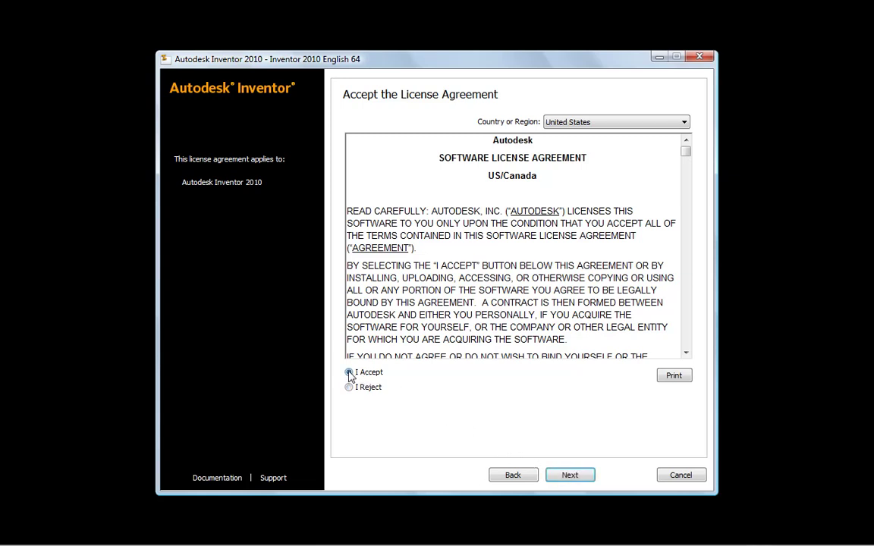
pyautogui.click(570, 476)
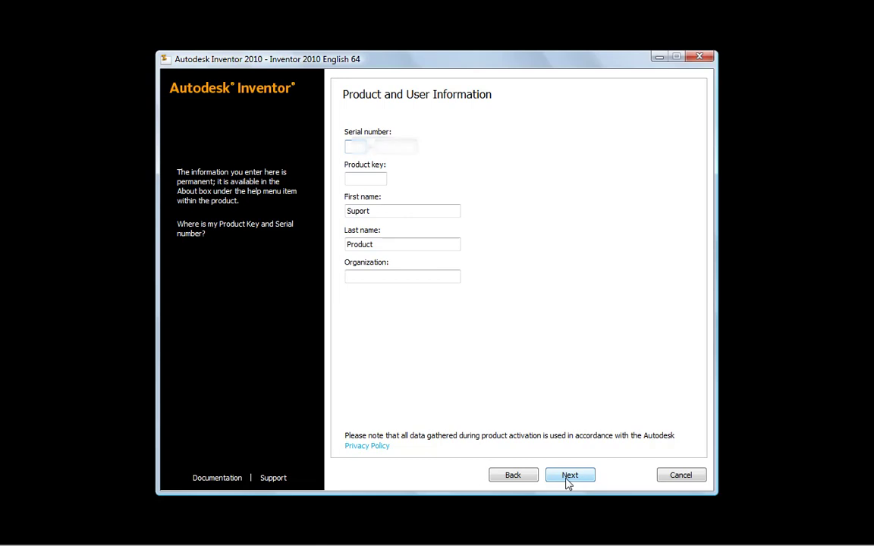
# Enter the serial number and product key, set Organization to 'Autodesk', and submit
pyautogui.write('3')
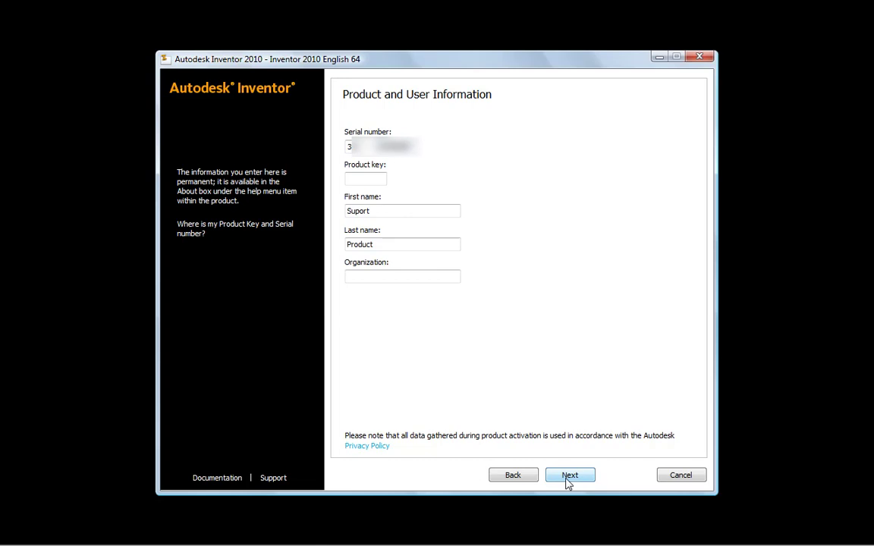
pyautogui.click(354, 179)
pyautogui.write('462B1')
pyautogui.click(384, 210)
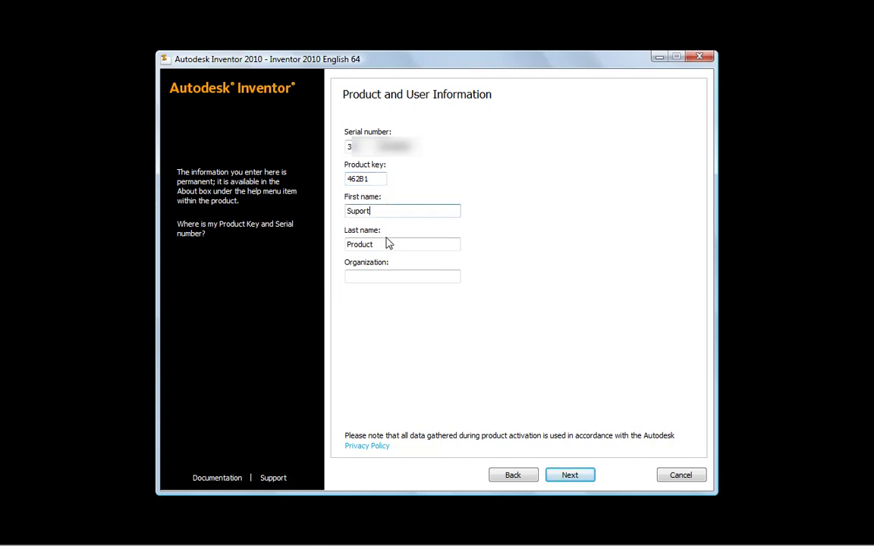
pyautogui.click(387, 244)
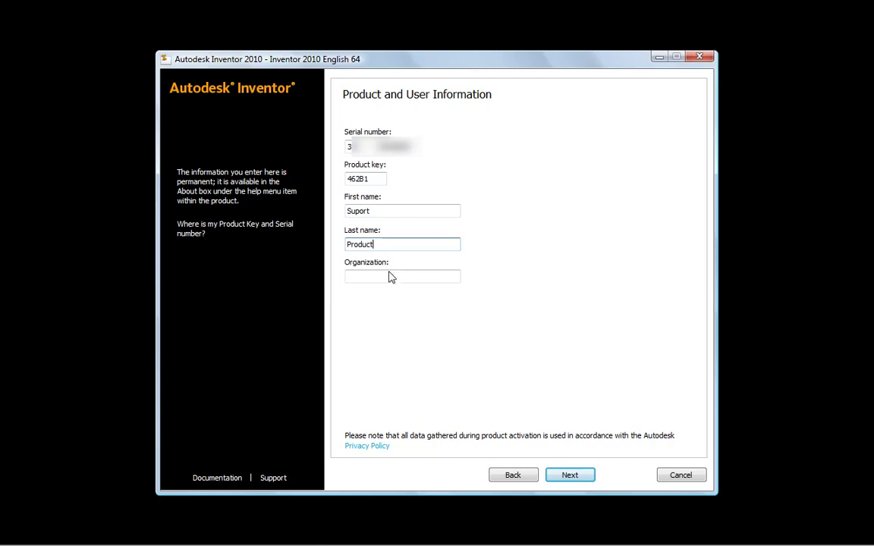
pyautogui.click(388, 273)
pyautogui.write('Autodesk')
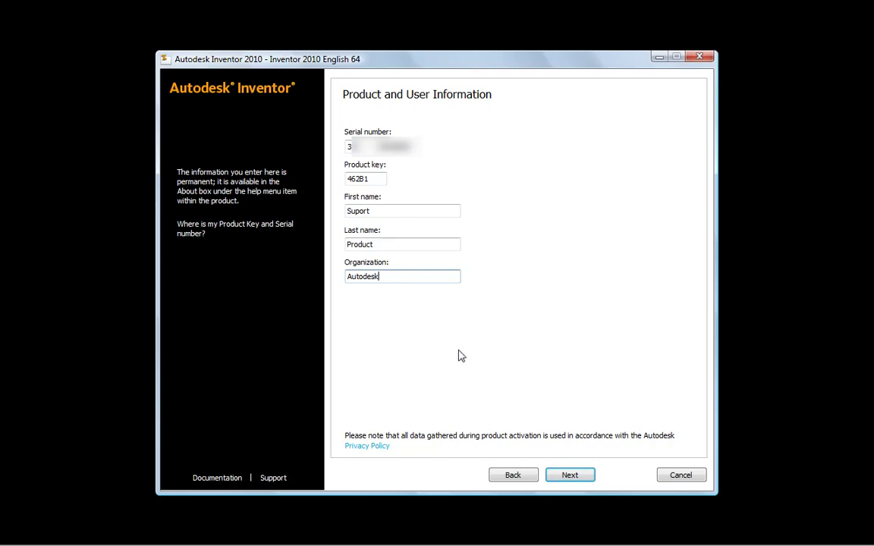
pyautogui.click(578, 476)
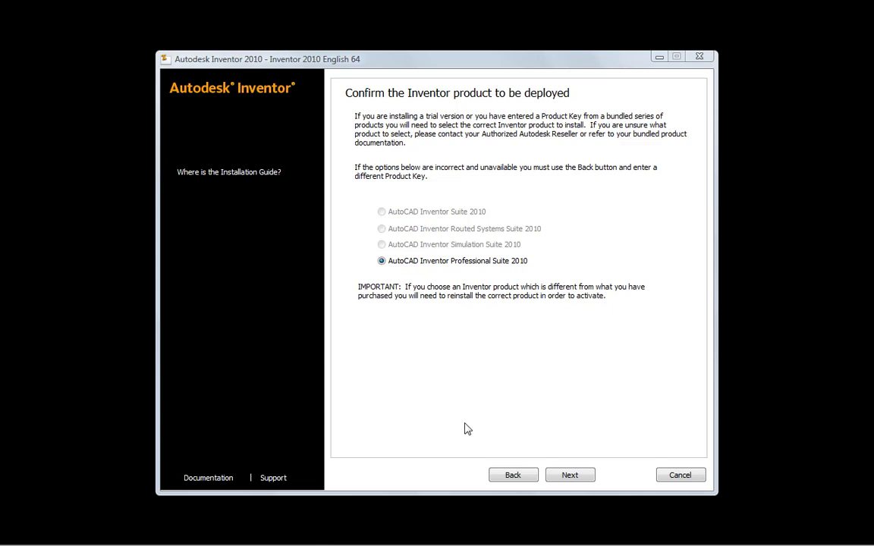
# Try an altered product key and check which product it confirms
pyautogui.click(513, 475)
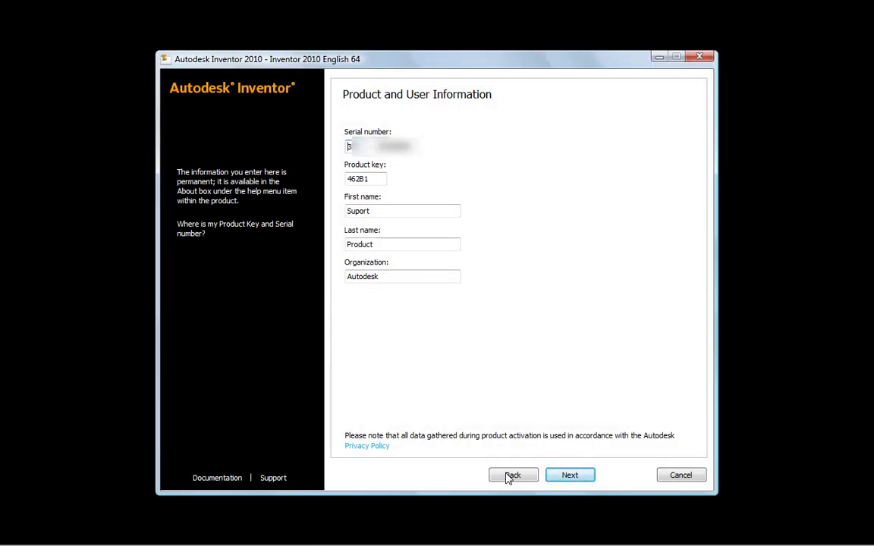
pyautogui.doubleClick(372, 180)
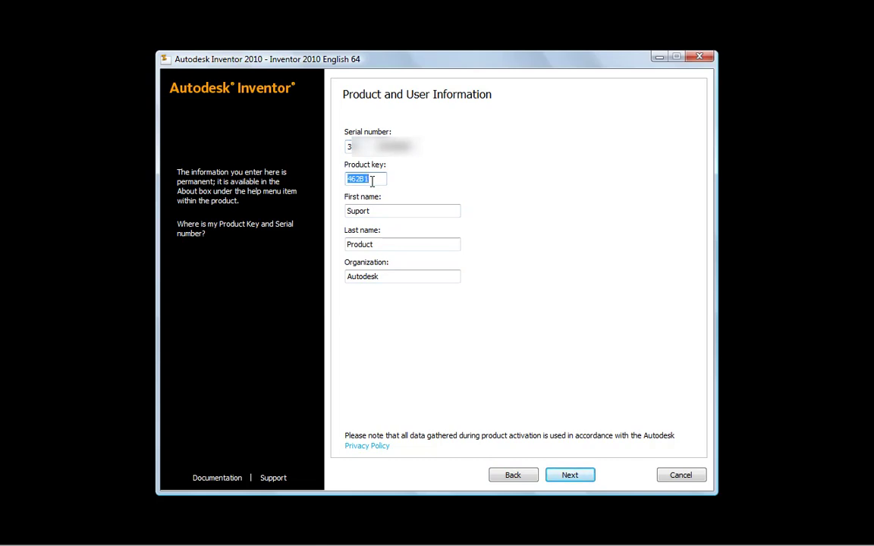
pyautogui.write('527B1')
pyautogui.click(570, 475)
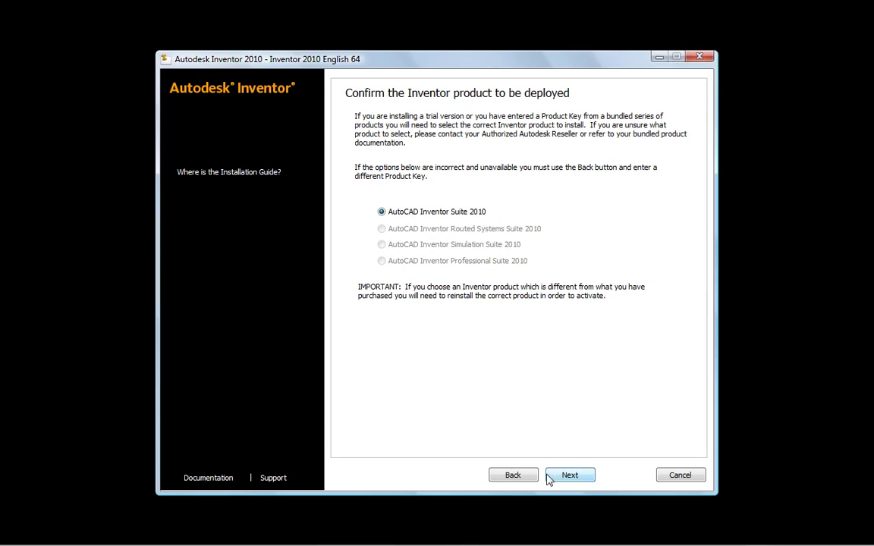
# Restore the original product key and return to the product confirmation page
pyautogui.click(513, 475)
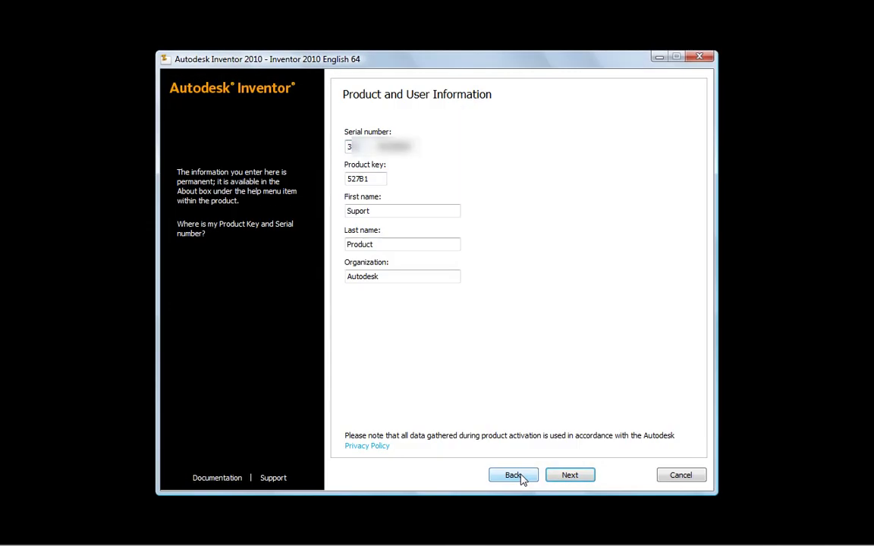
pyautogui.doubleClick(371, 179)
pyautogui.write('462B1')
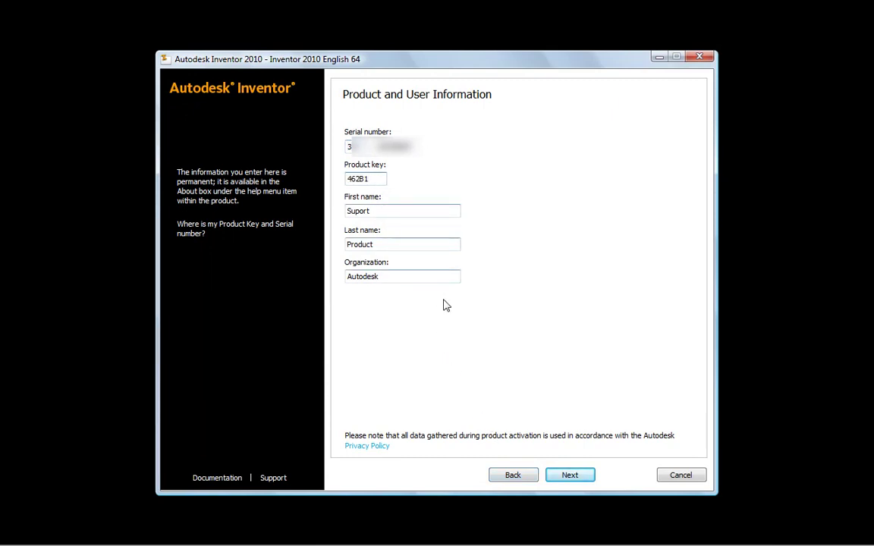
pyautogui.click(571, 476)
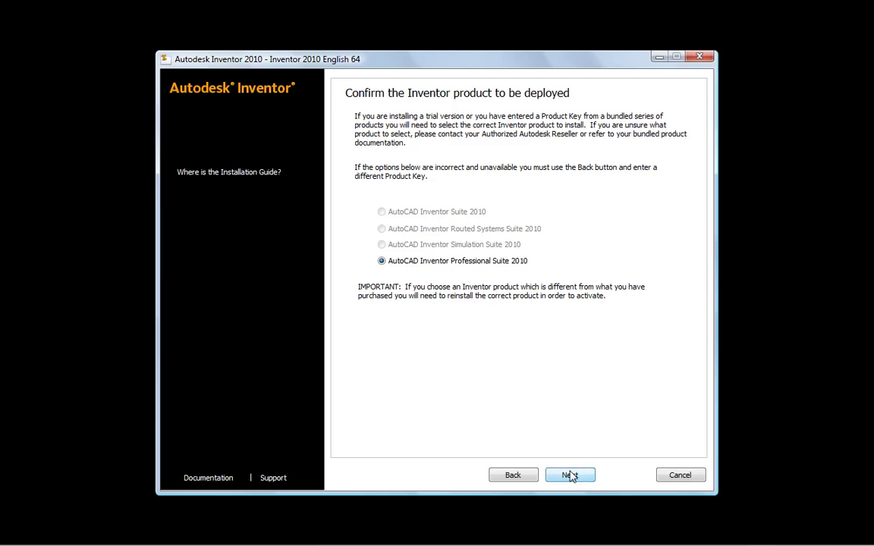
# Accept AutoCAD Inventor Professional Suite 2010 as the product to deploy
pyautogui.click(570, 475)
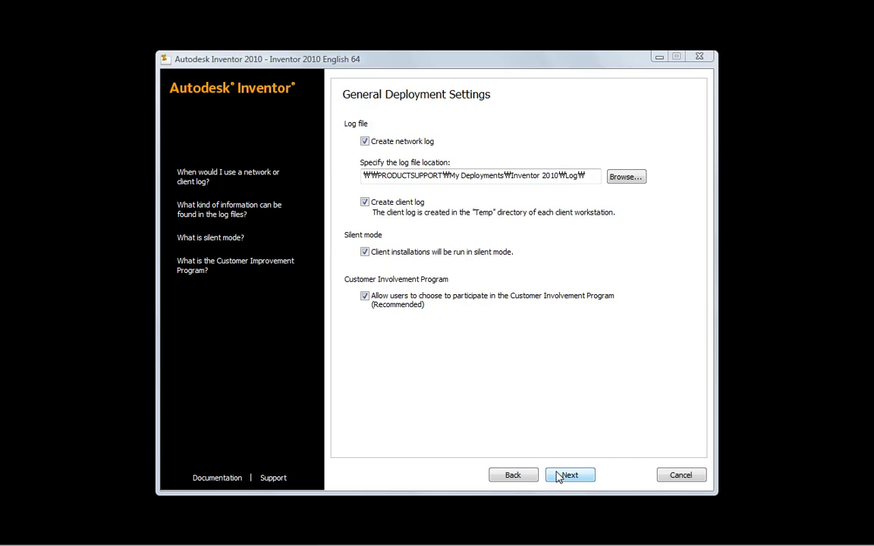
# Review the deployment's current settings list, then launch the Inventor 2010 configuration wizard
pyautogui.click(567, 475)
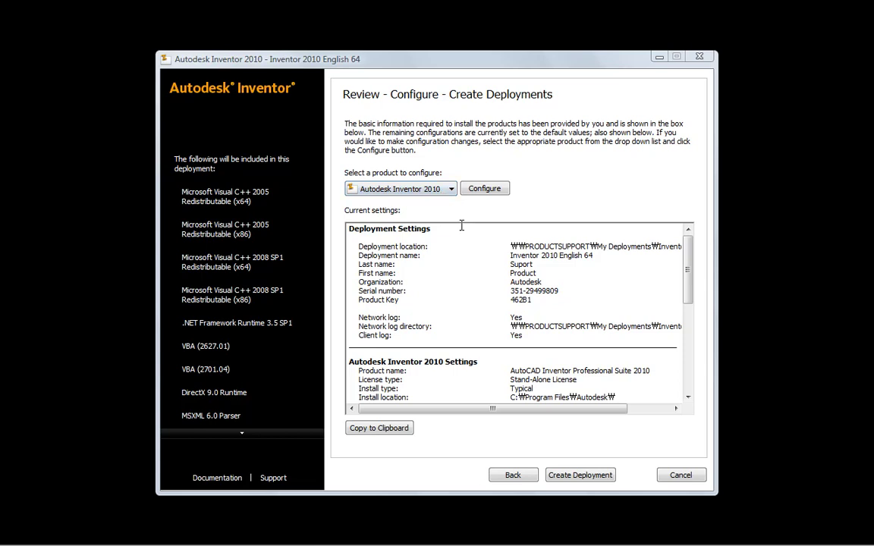
pyautogui.click(691, 352)
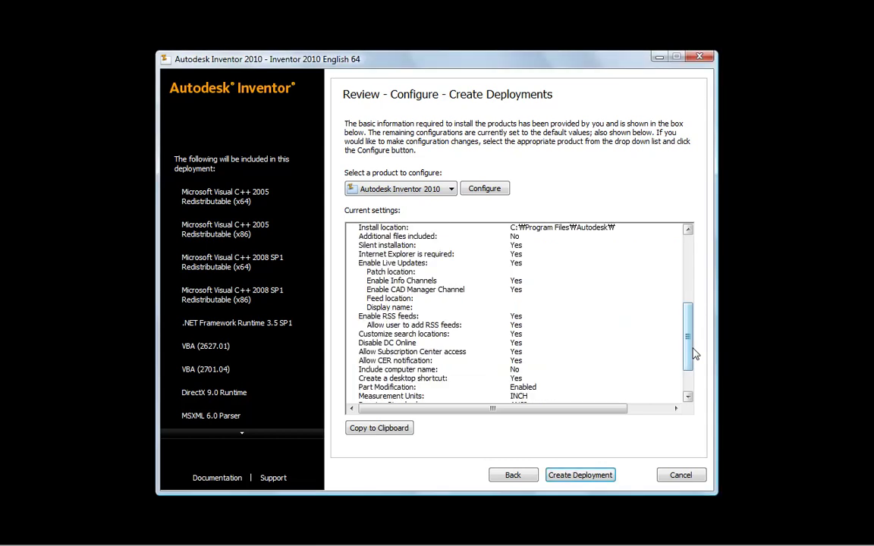
pyautogui.click(689, 392)
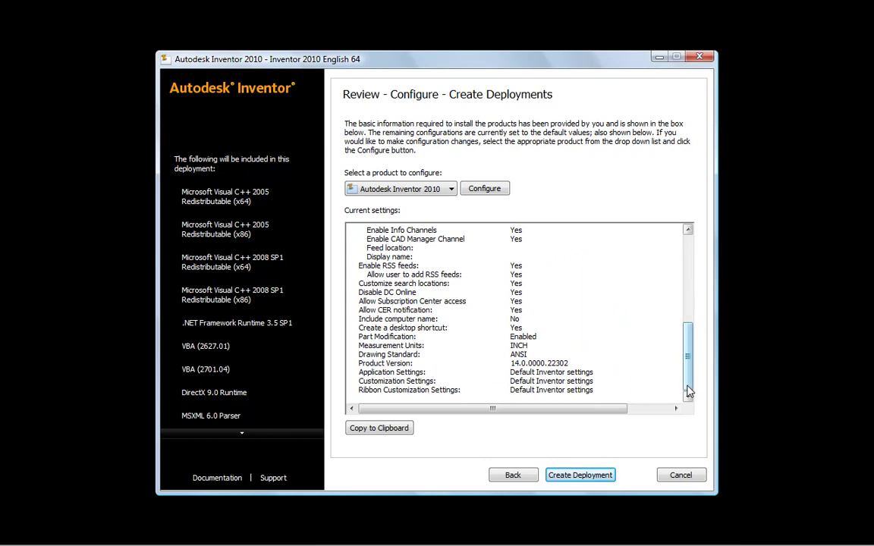
pyautogui.click(687, 257)
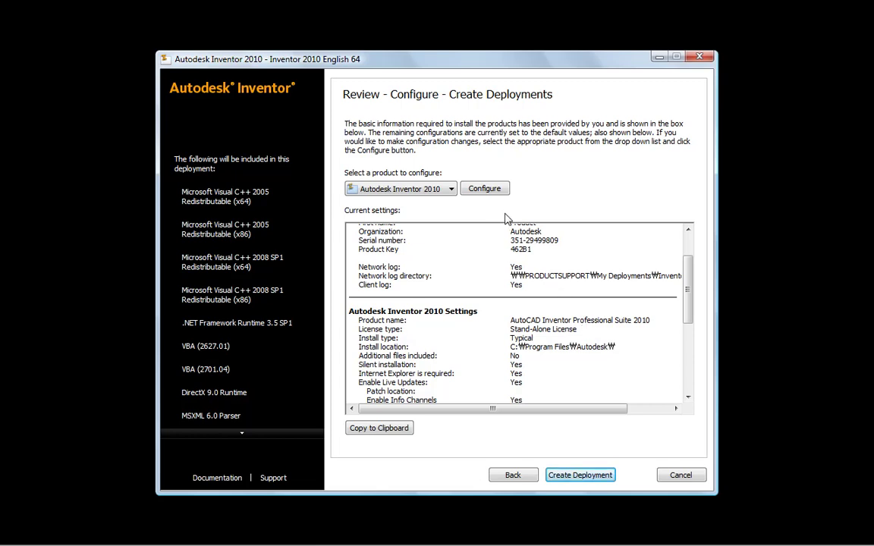
pyautogui.click(486, 191)
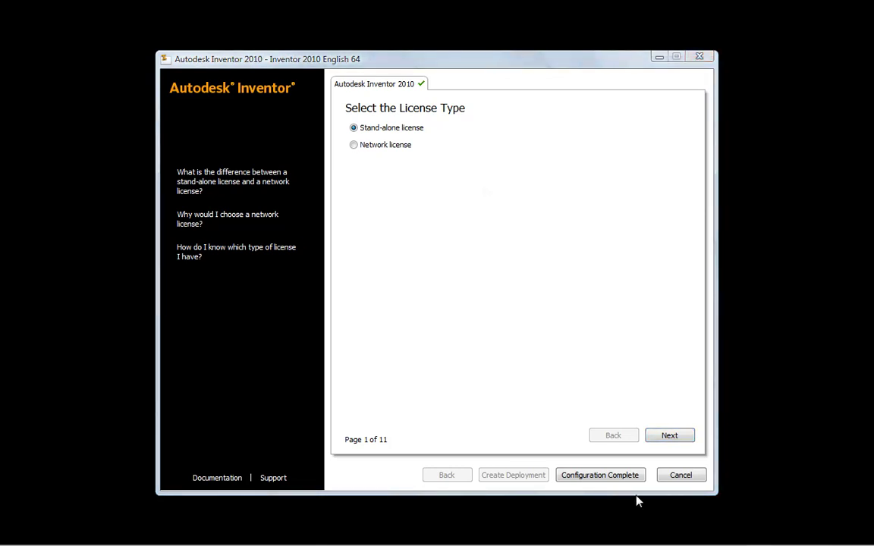
# Switch to a network license using the Redundant License Server model with three servers
pyautogui.click(353, 144)
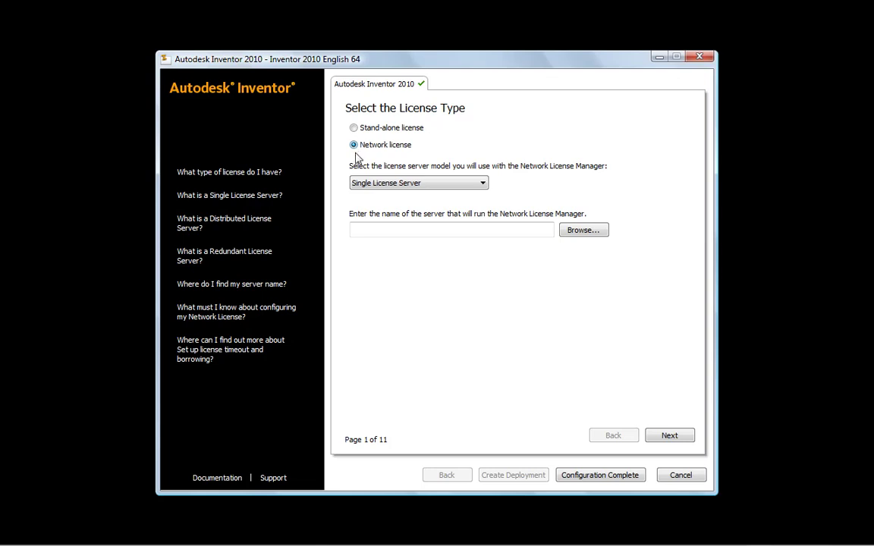
pyautogui.click(379, 184)
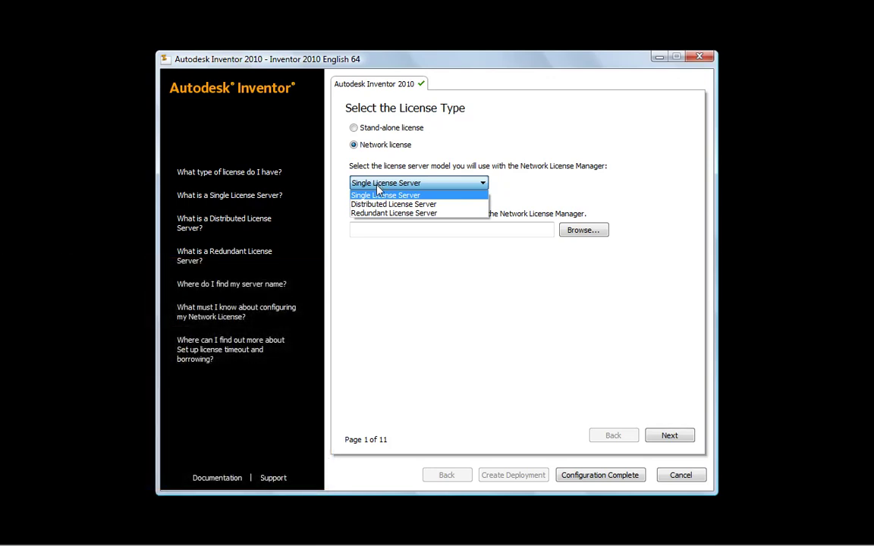
pyautogui.click(376, 213)
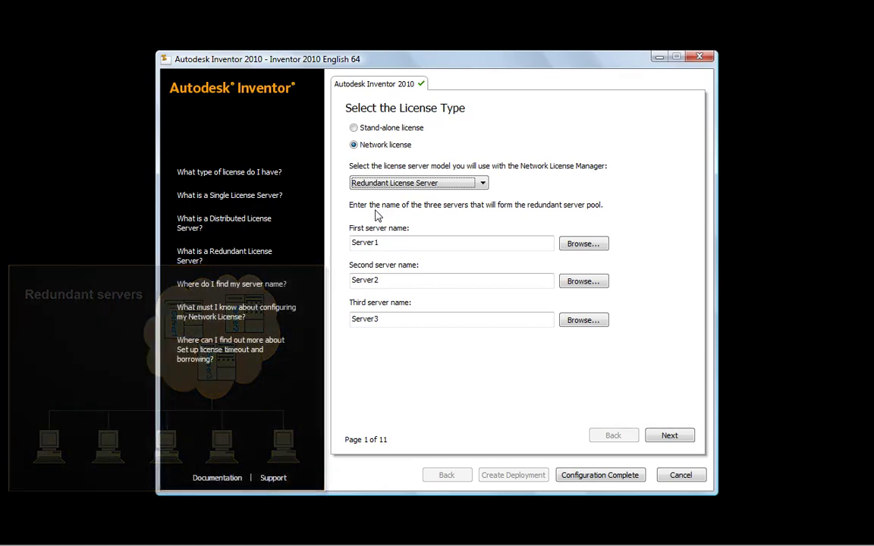
# Choose Distributed License Server and add server1 and server2 to the pool
pyautogui.click(383, 184)
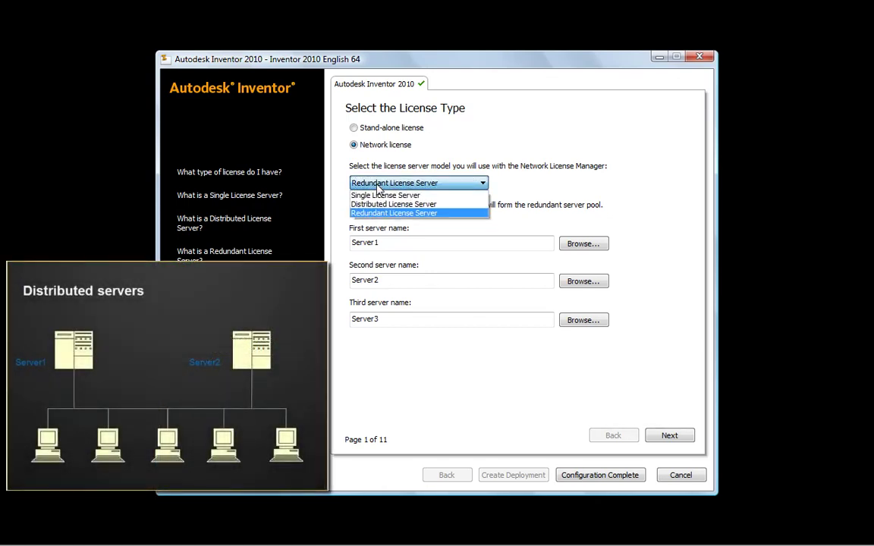
pyautogui.click(378, 204)
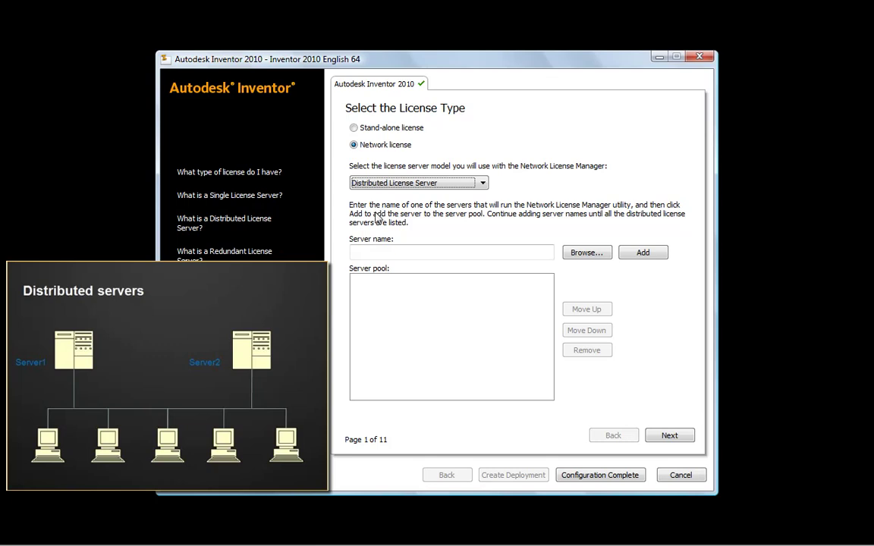
pyautogui.click(373, 253)
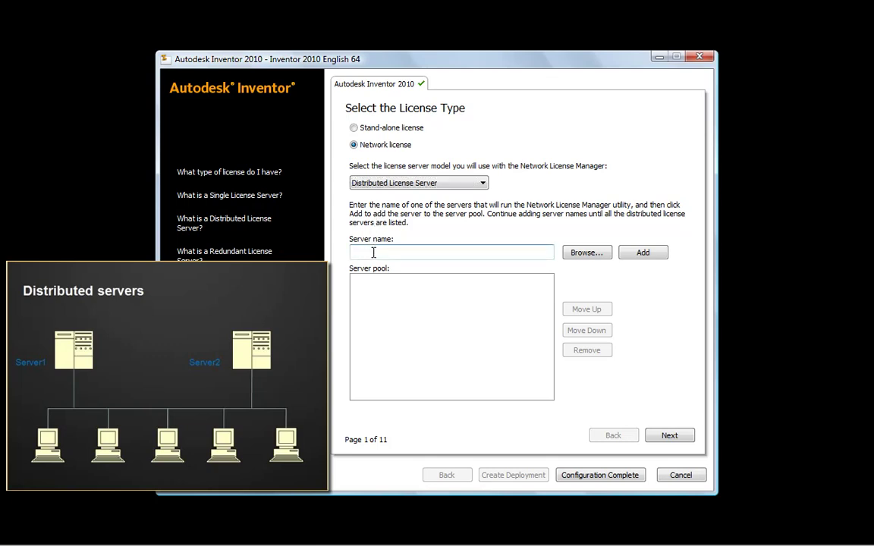
pyautogui.write('server1')
pyautogui.click(638, 253)
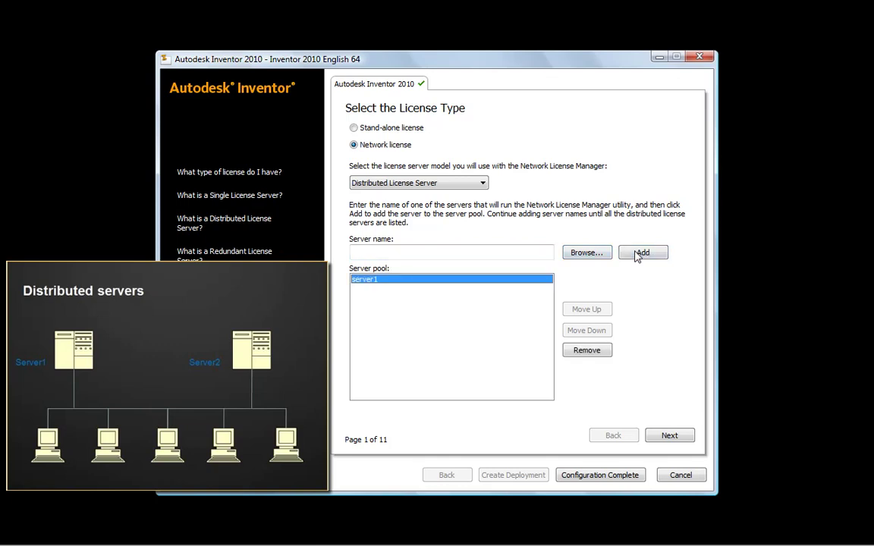
pyautogui.click(533, 252)
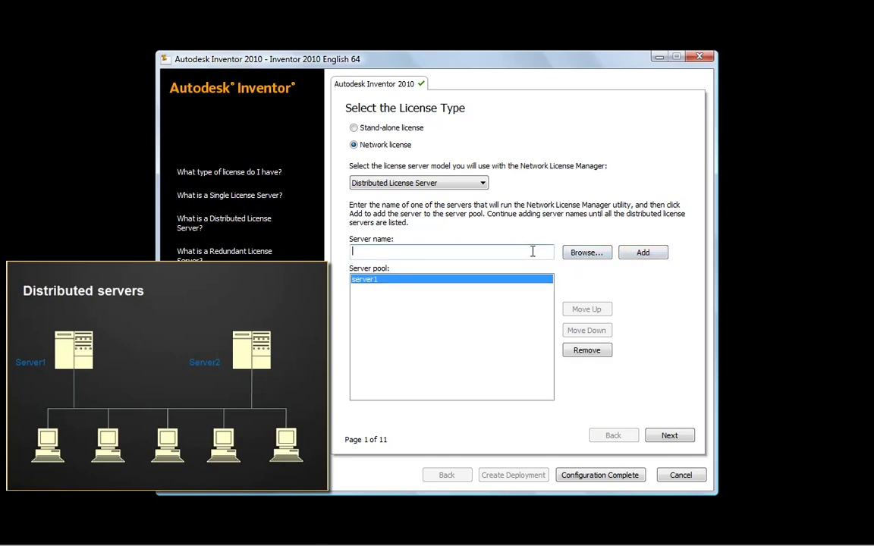
pyautogui.write('server2')
pyautogui.click(639, 255)
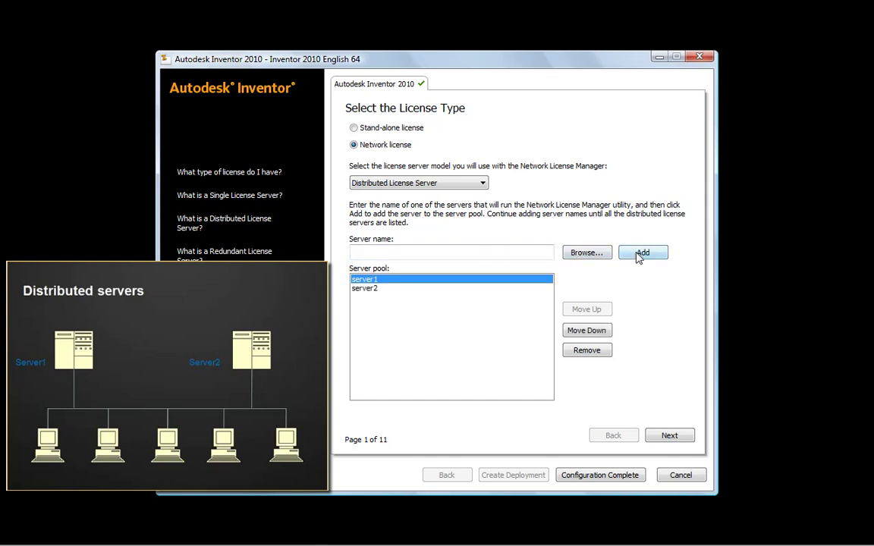
# Add server3 and server4 to the server pool
pyautogui.click(519, 251)
pyautogui.write('server3')
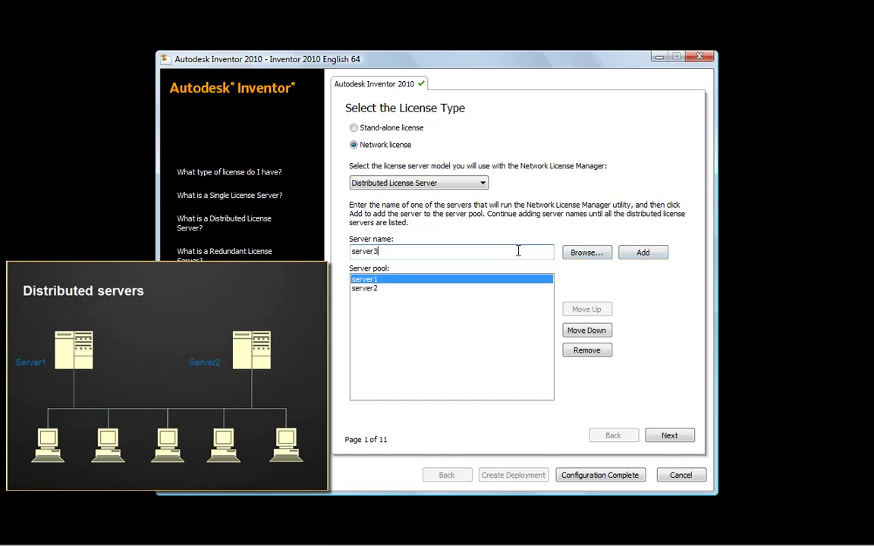
pyautogui.click(633, 255)
pyautogui.click(523, 251)
pyautogui.write('server4')
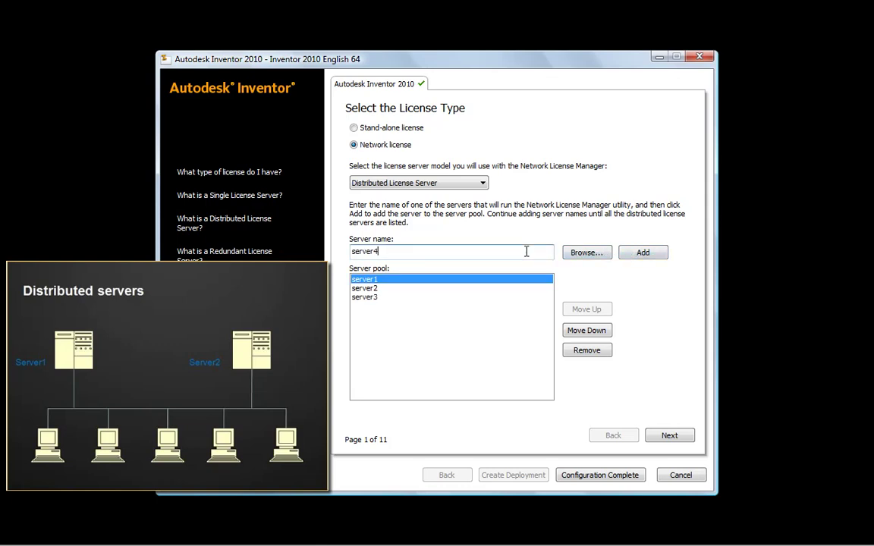
pyautogui.click(639, 251)
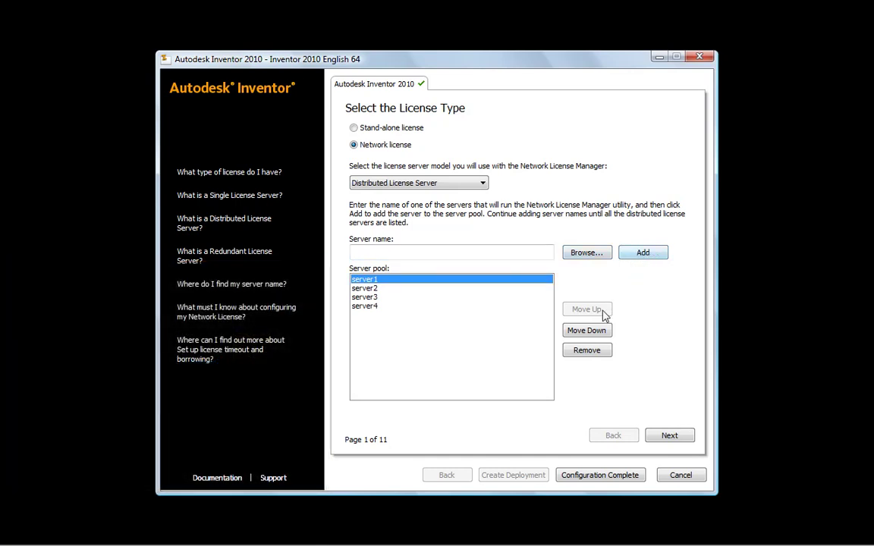
# Reorder the pool to server2, server1, server3, server4
pyautogui.click(588, 332)
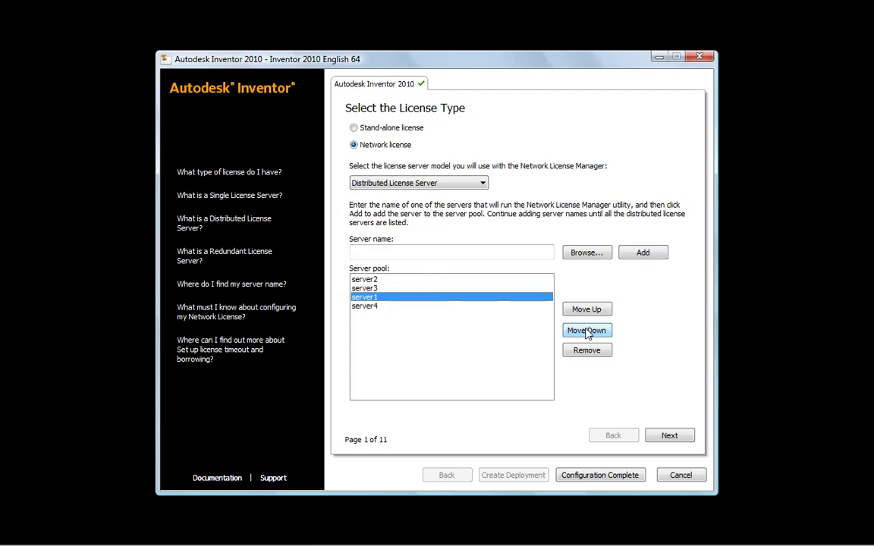
pyautogui.click(588, 311)
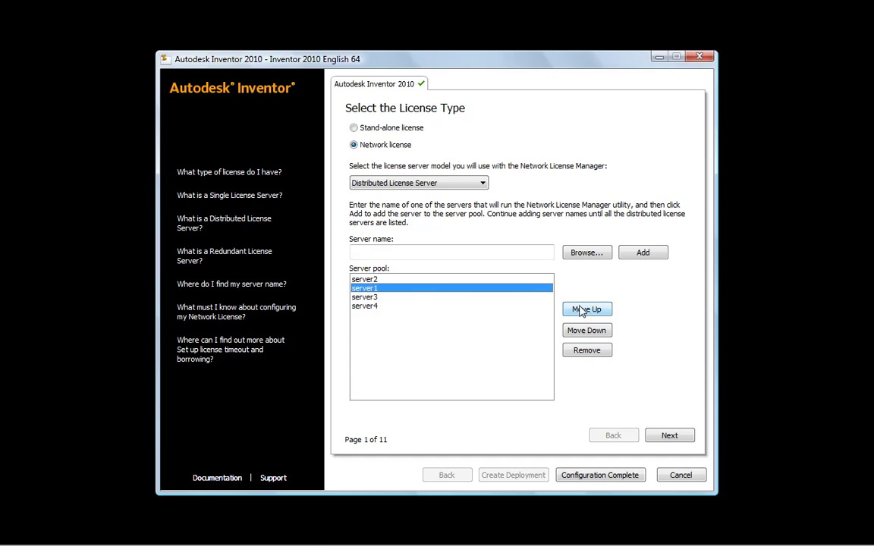
pyautogui.click(440, 184)
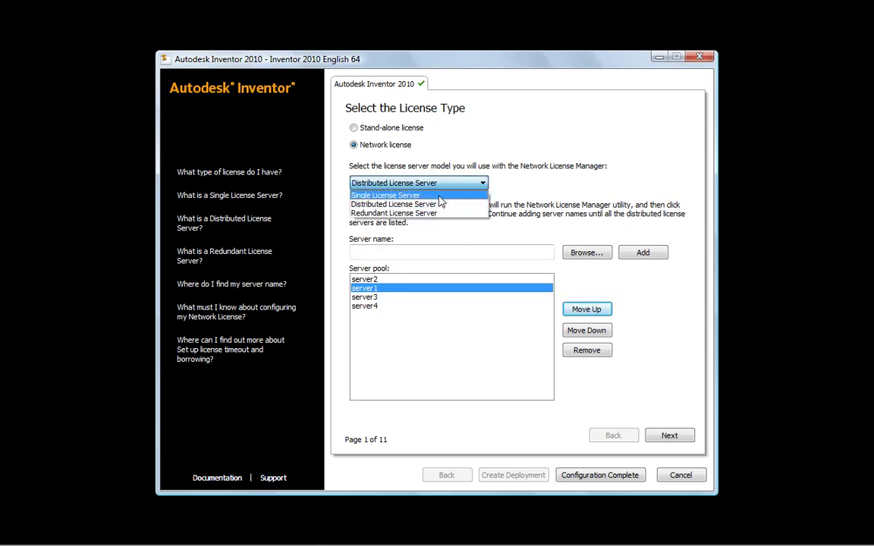
# Use a single license server named server1 and continue to Select Preferences
pyautogui.click(439, 196)
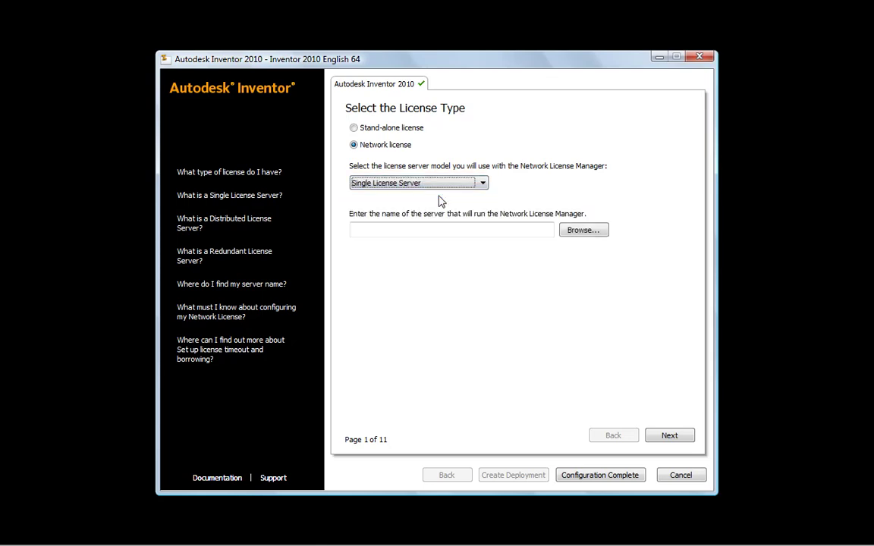
pyautogui.click(410, 230)
pyautogui.write('server1')
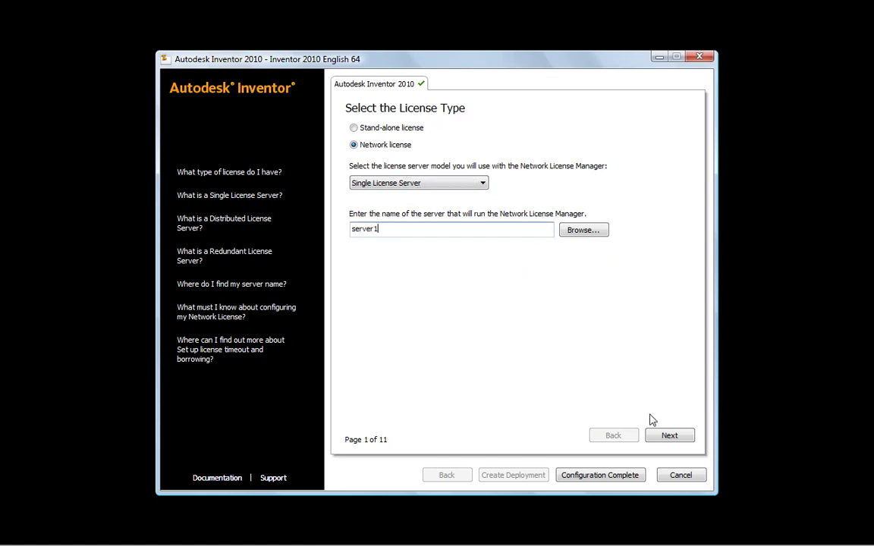
pyautogui.click(672, 437)
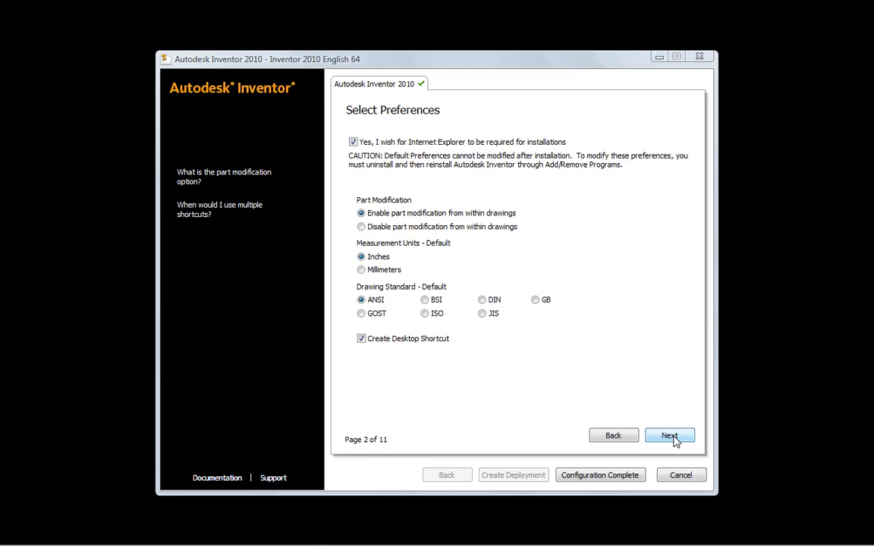
# At the icon colour theme choice, try Amber, then keep the Cobalt Color Theme
pyautogui.click(671, 436)
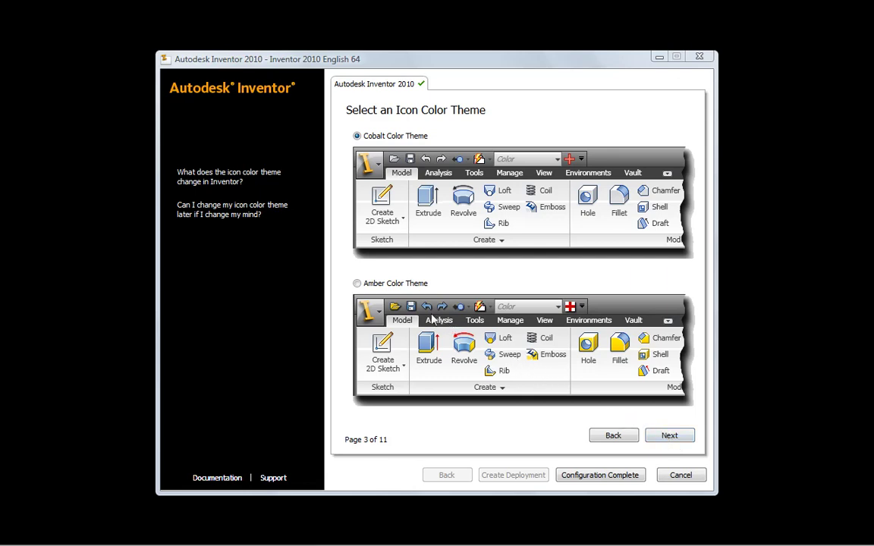
pyautogui.click(356, 284)
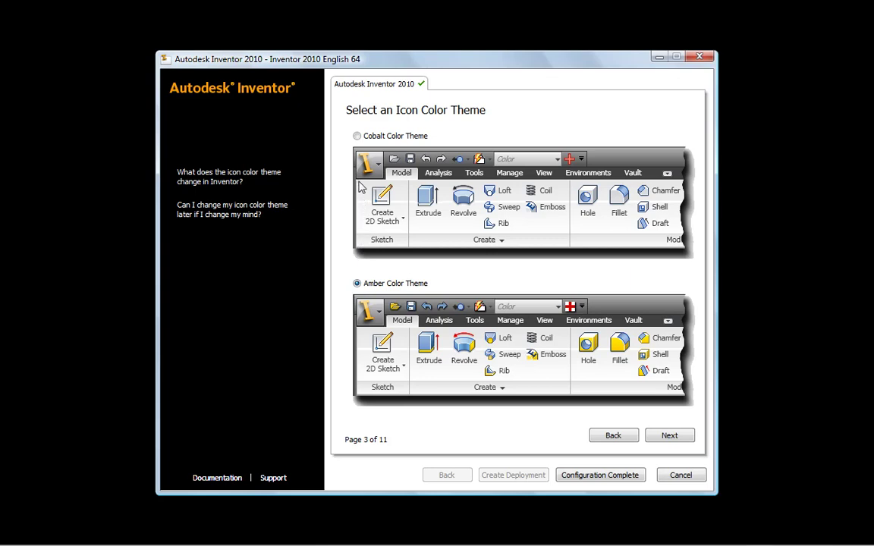
pyautogui.click(358, 137)
# On Configure Options Settings, choose to import custom Application Settings
pyautogui.click(669, 436)
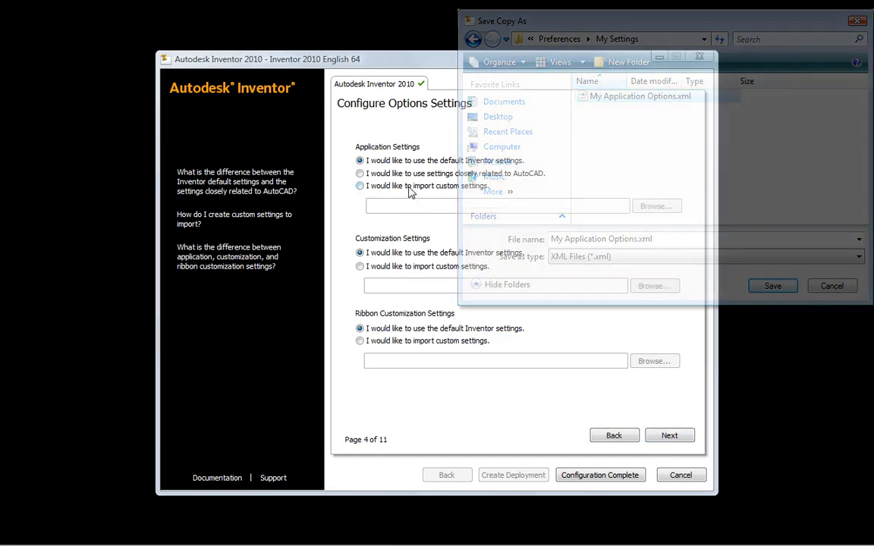
pyautogui.click(410, 192)
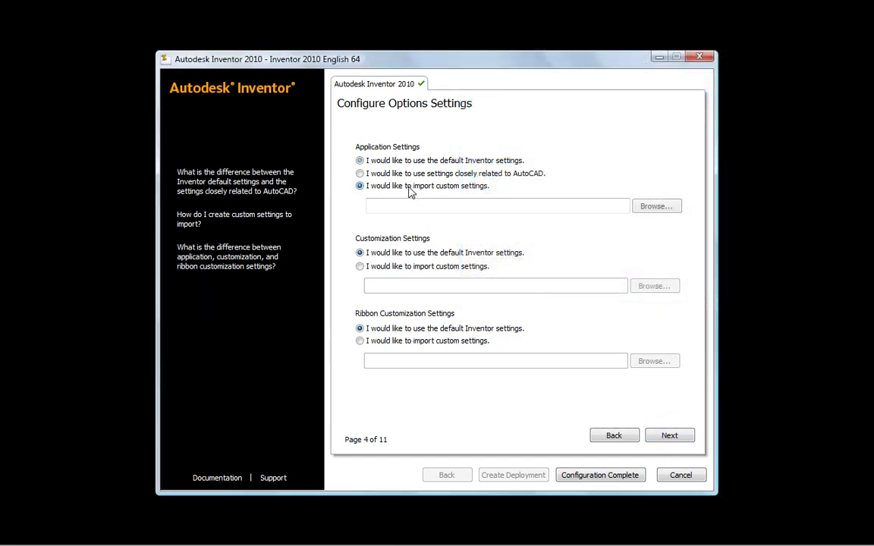
# Import application settings from My Applications Options.xml and switch Customization Settings to custom import
pyautogui.click(655, 213)
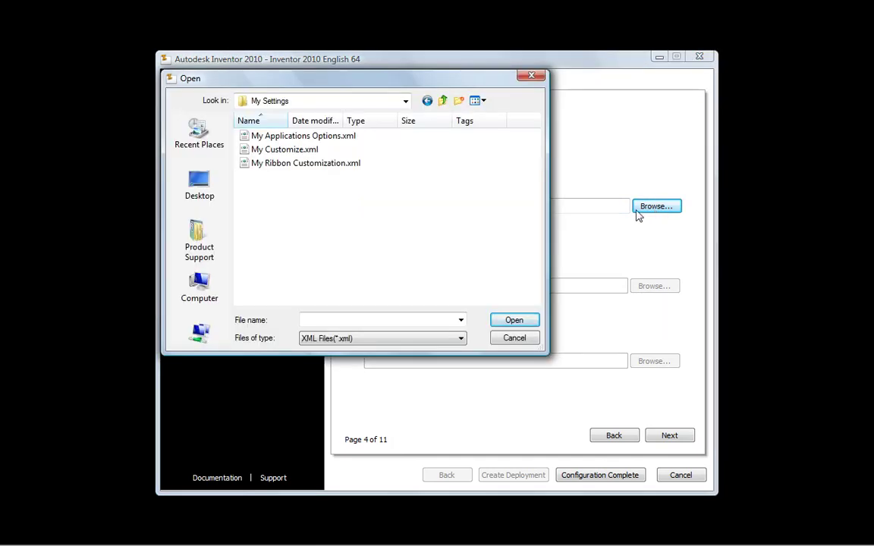
pyautogui.doubleClick(345, 139)
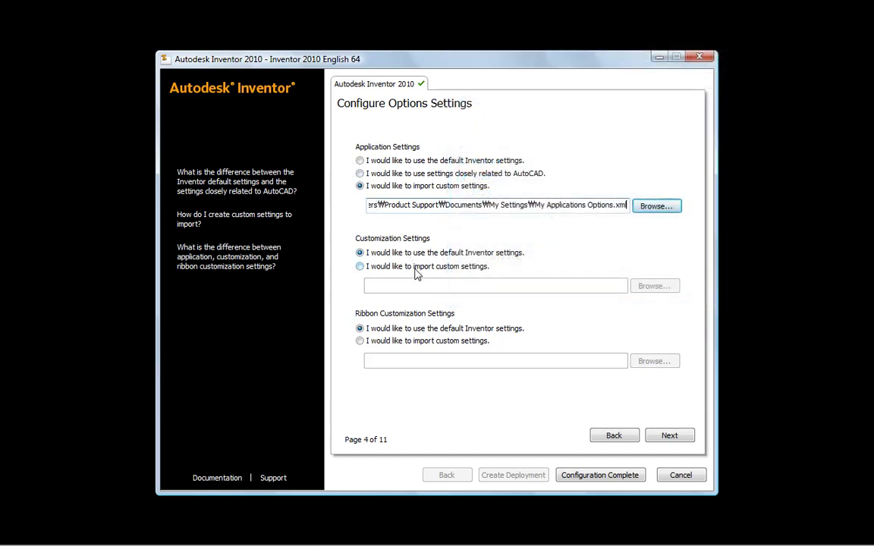
pyautogui.click(416, 267)
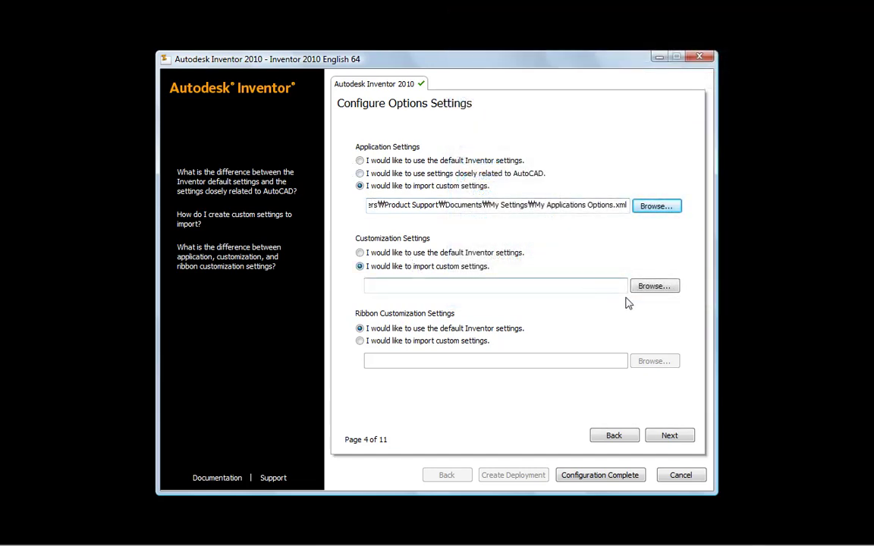
# Import My Customize.xml for customization and My Ribbon Customization.xml for ribbon settings
pyautogui.click(655, 287)
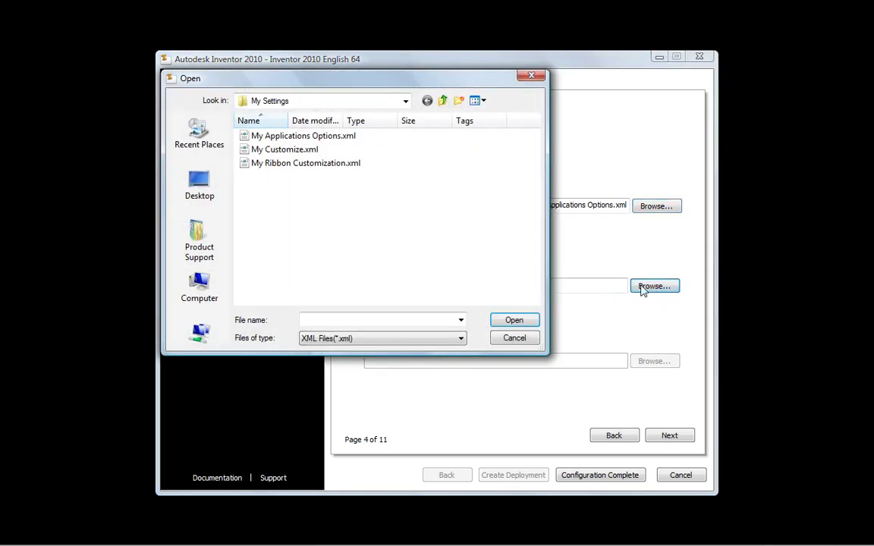
pyautogui.doubleClick(311, 150)
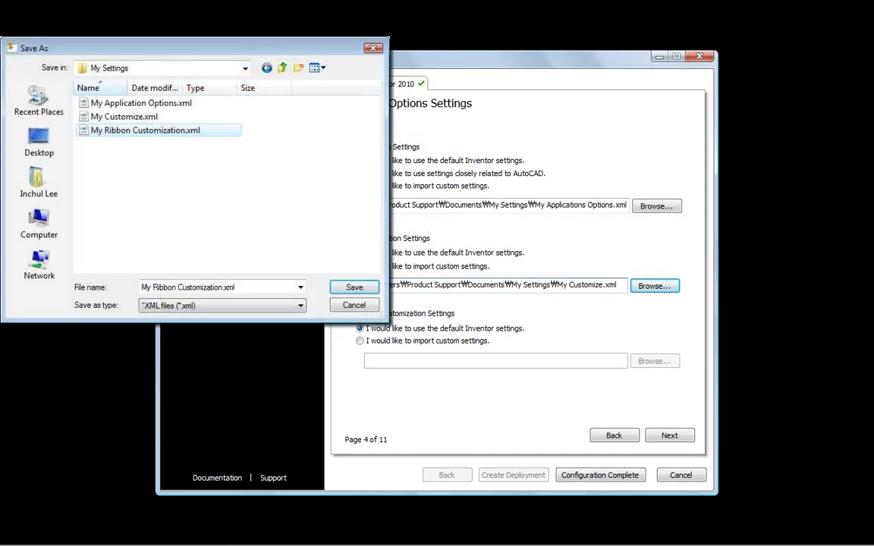
pyautogui.click(361, 342)
pyautogui.click(648, 363)
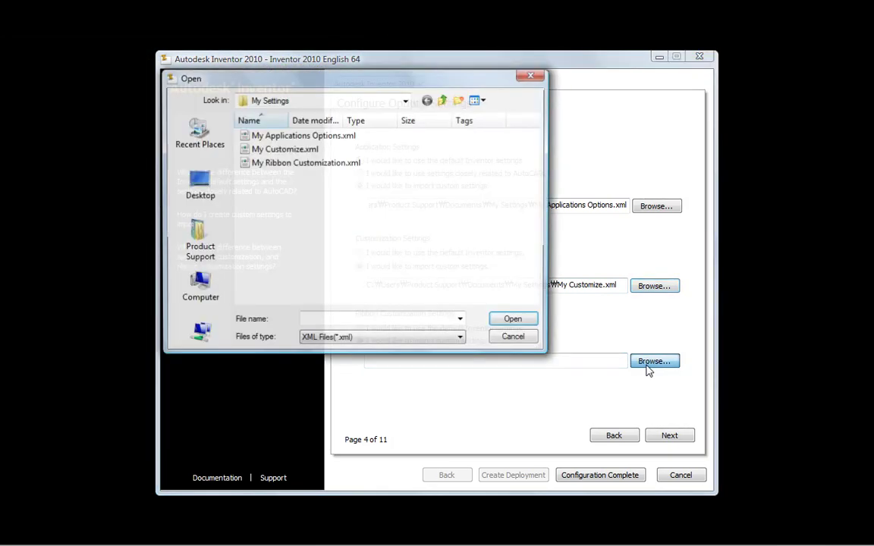
pyautogui.doubleClick(324, 166)
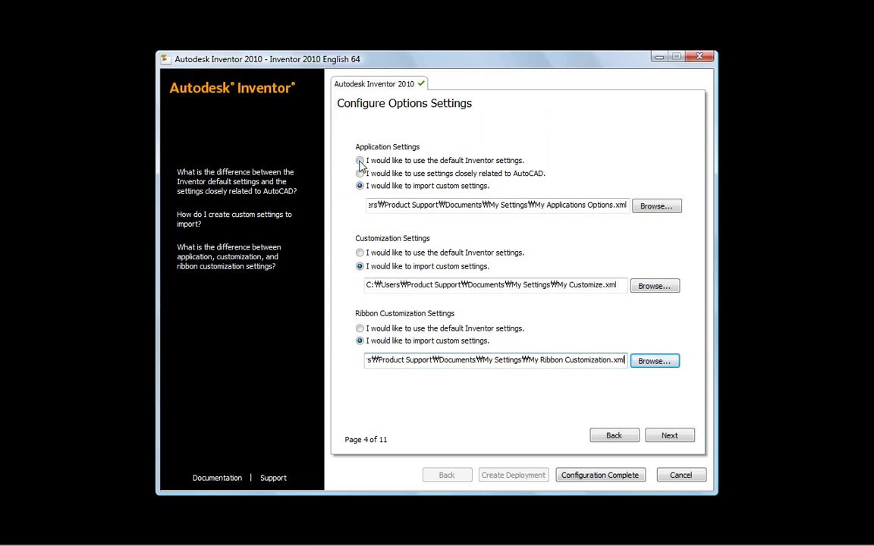
# Revert Application, Customization and Ribbon Customization Settings to the default Inventor settings
pyautogui.click(360, 161)
pyautogui.click(359, 253)
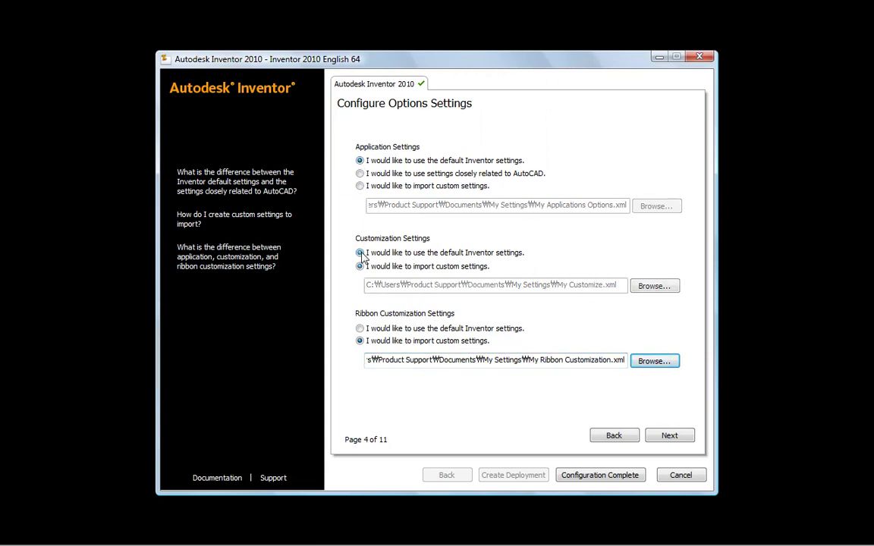
pyautogui.click(360, 329)
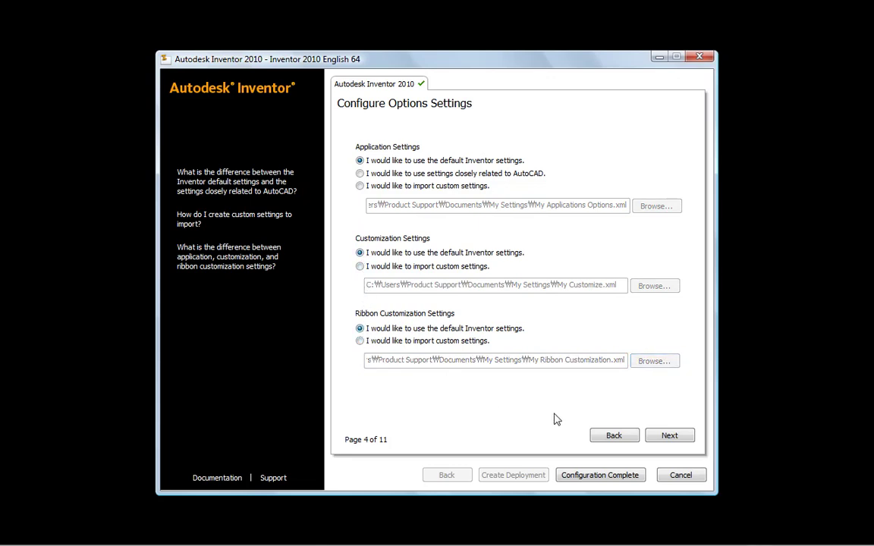
# Advance past Configure Options to Content Center access, keeping Inventor Desktop Content selected
pyautogui.click(667, 437)
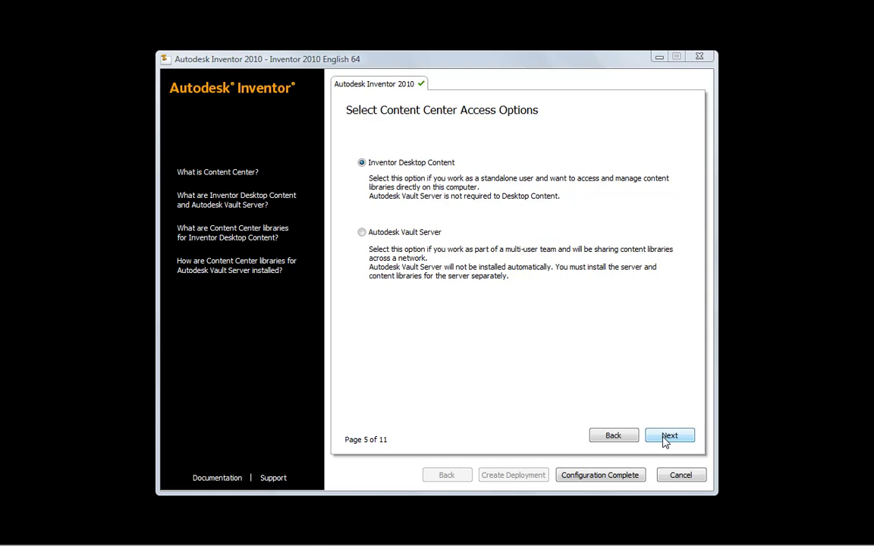
# Try a Custom install without Samples, SDK and CAD Manager Fundamentals Help, then restore defaults
pyautogui.click(666, 437)
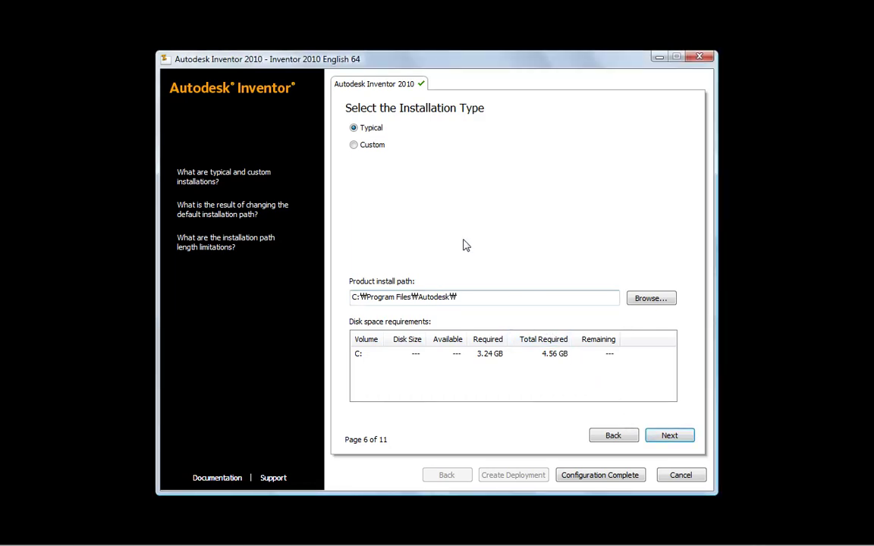
pyautogui.click(353, 146)
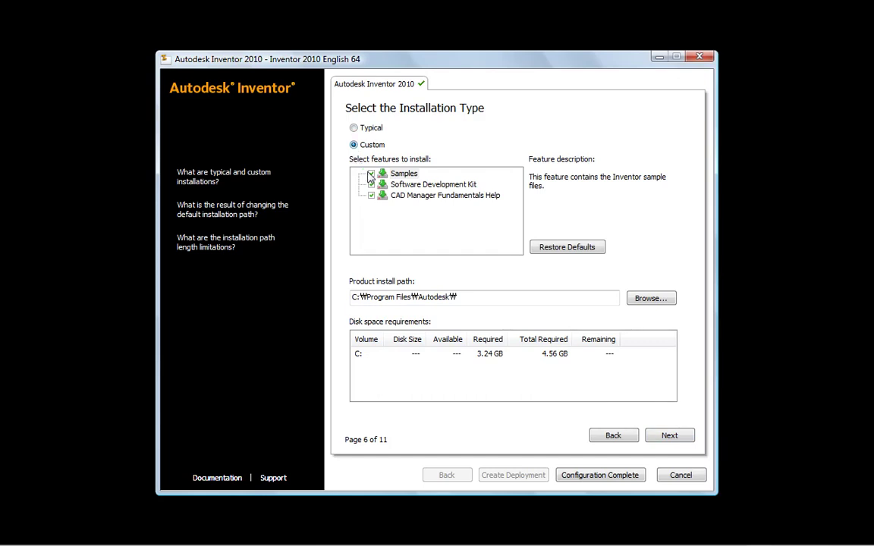
pyautogui.click(370, 174)
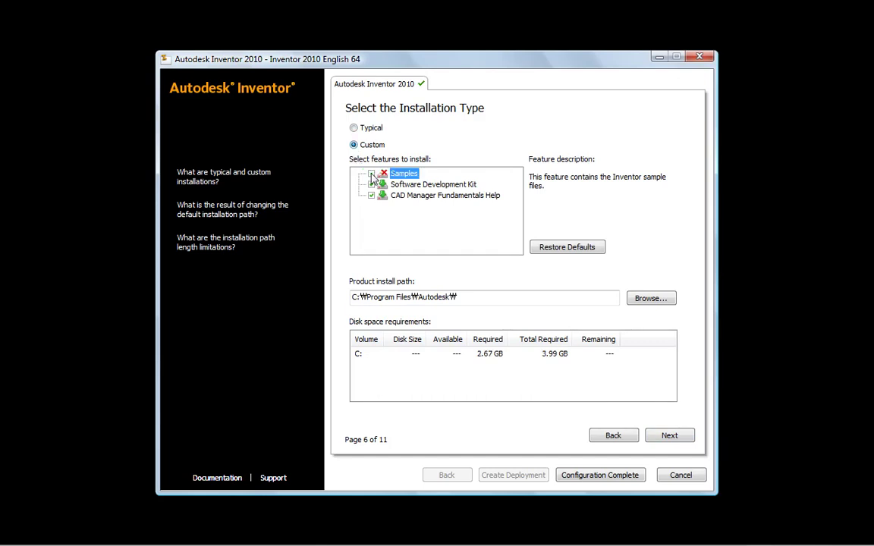
pyautogui.click(371, 184)
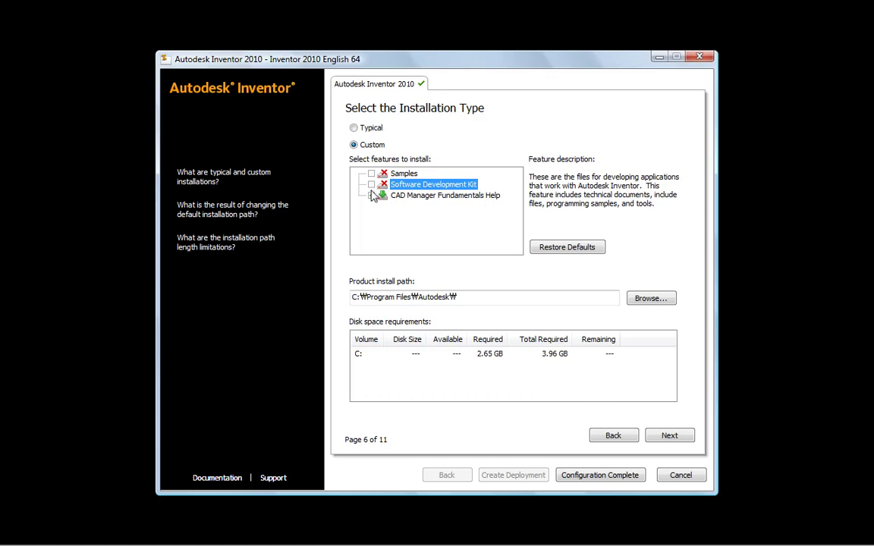
pyautogui.click(371, 196)
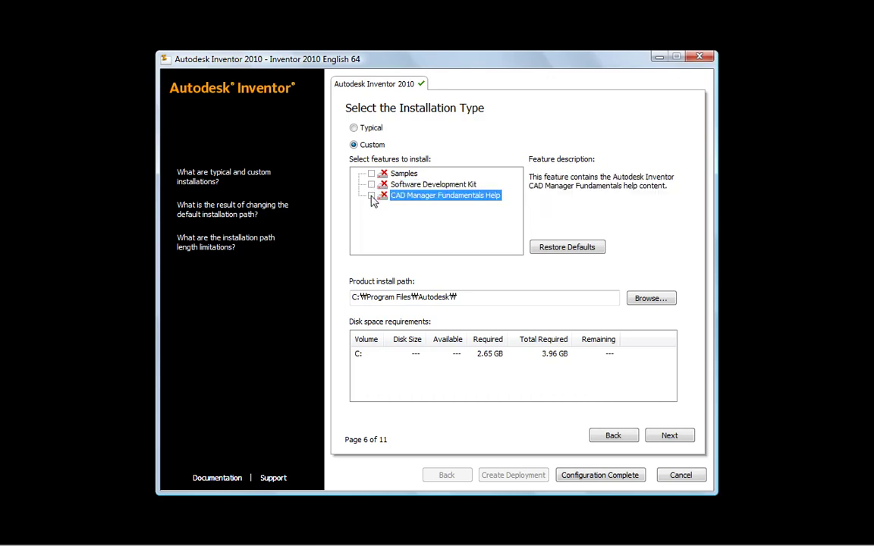
pyautogui.click(550, 248)
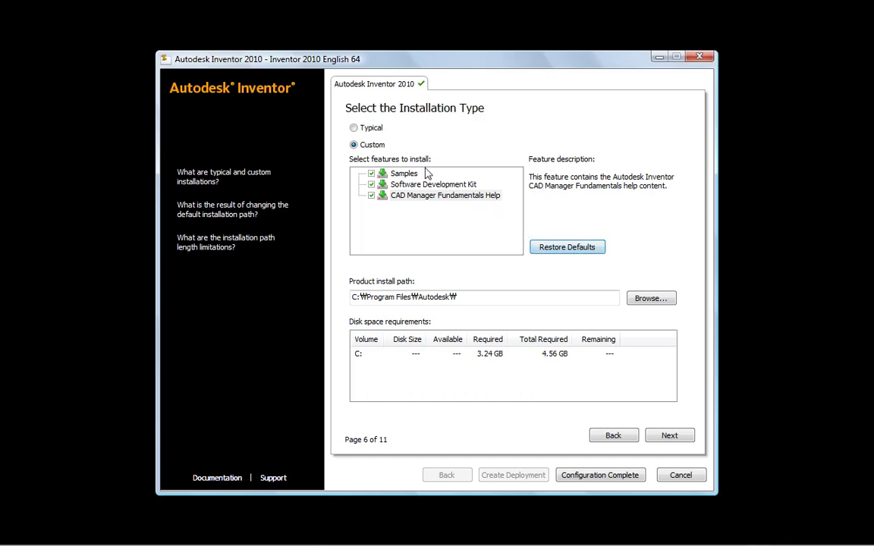
# Revert to a Typical installation and advance to the Install Additional Files page
pyautogui.click(357, 132)
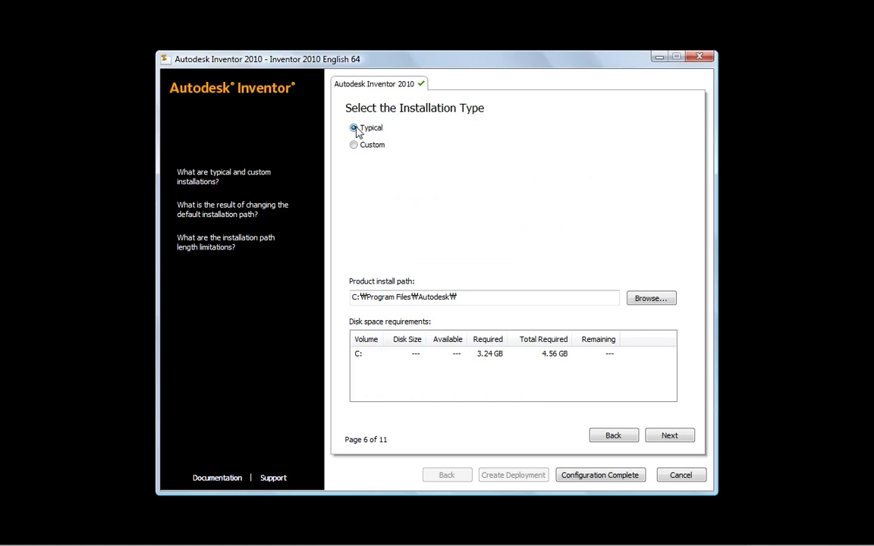
pyautogui.click(461, 297)
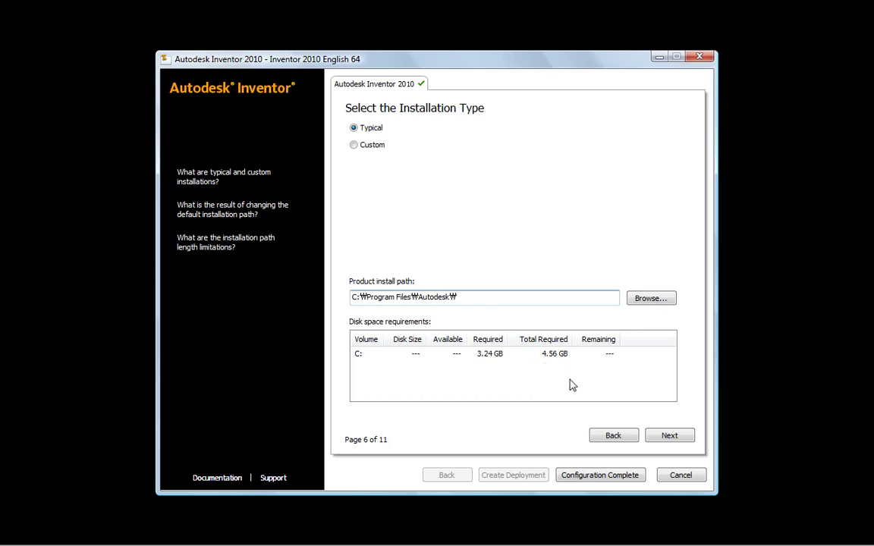
pyautogui.click(668, 437)
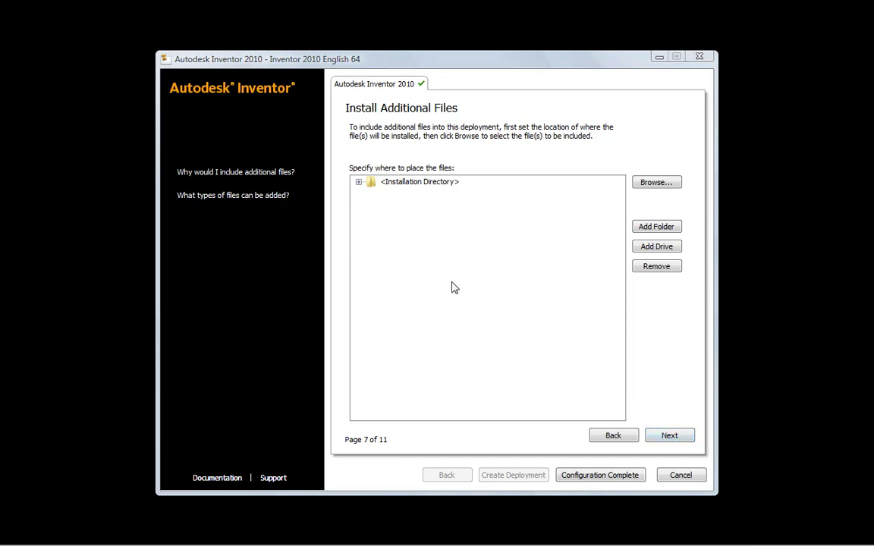
# Add Special_Instructions.txt to the Inventor 2010 folder of the deployment
pyautogui.click(357, 183)
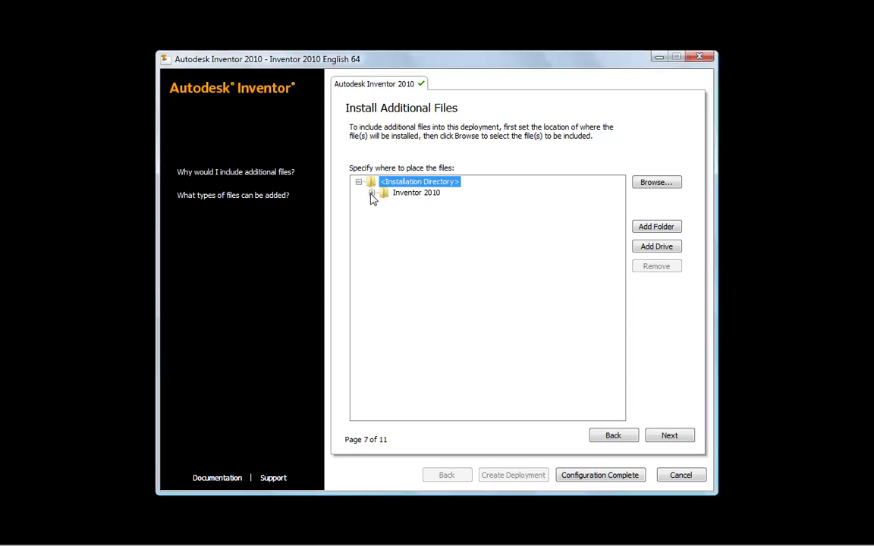
pyautogui.click(371, 193)
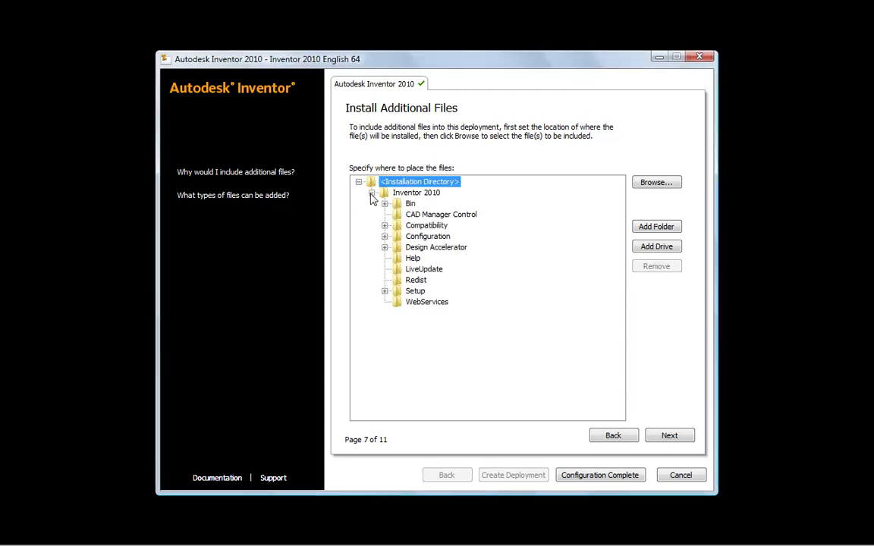
pyautogui.click(432, 193)
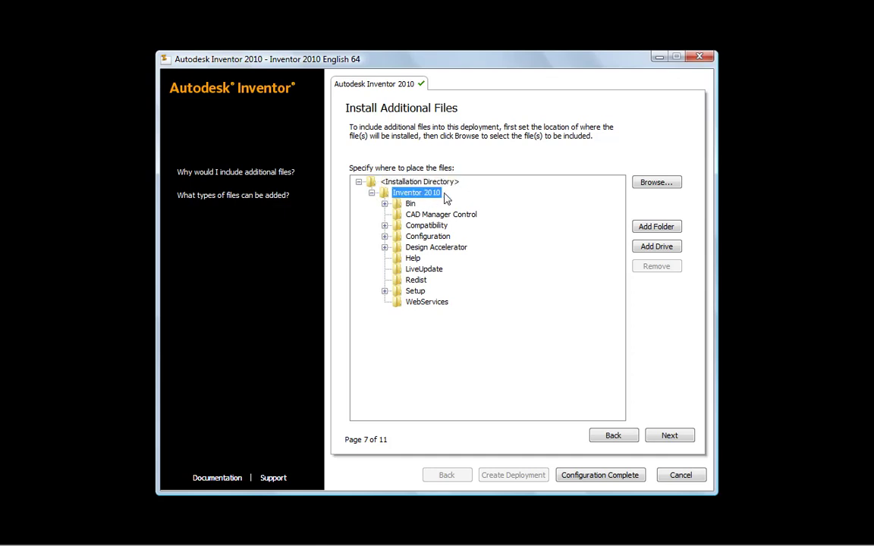
pyautogui.click(655, 184)
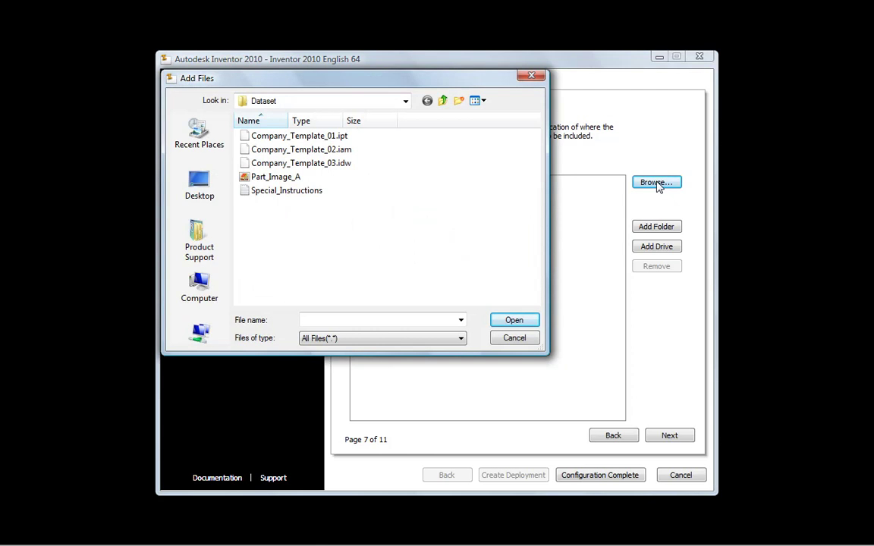
pyautogui.doubleClick(312, 190)
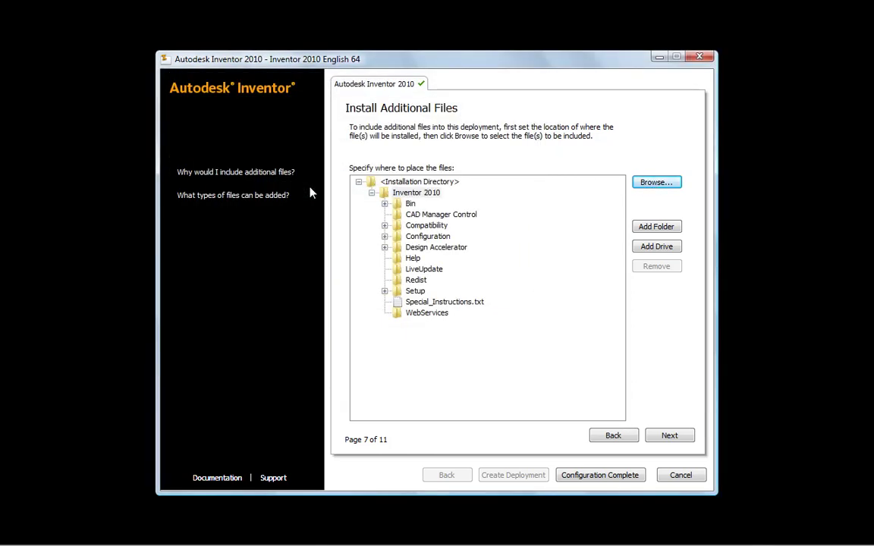
# Create a Company_Templates folder under Inventor 2010 holding Company_Template_01, 02 and 03
pyautogui.click(402, 194)
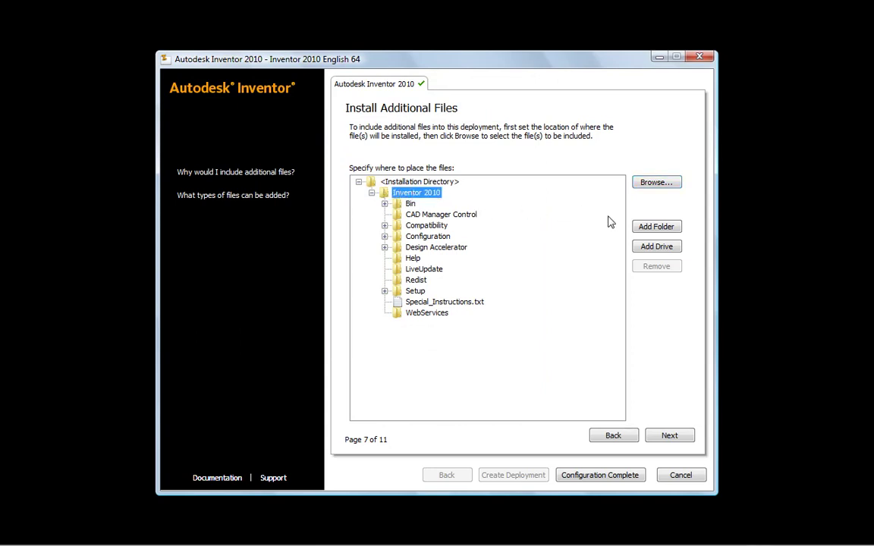
pyautogui.click(650, 230)
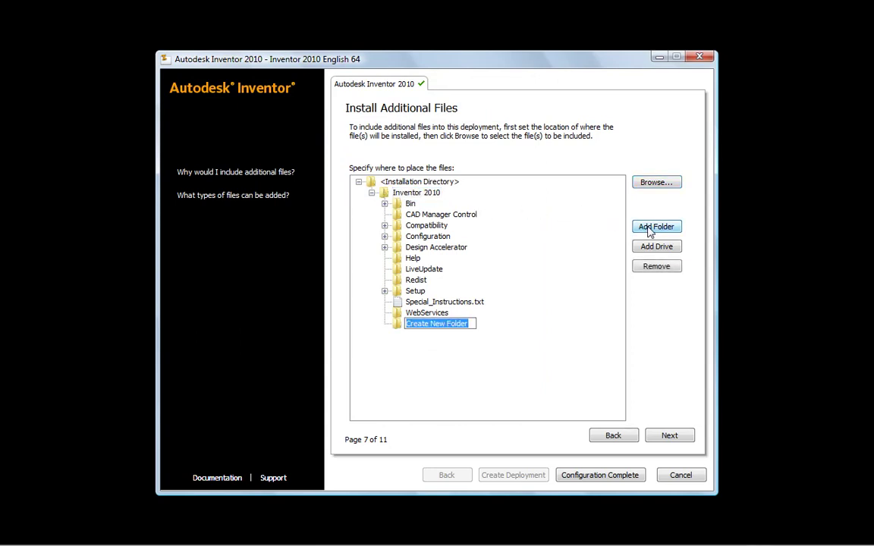
pyautogui.write('Company_Templates')
pyautogui.press('Return')
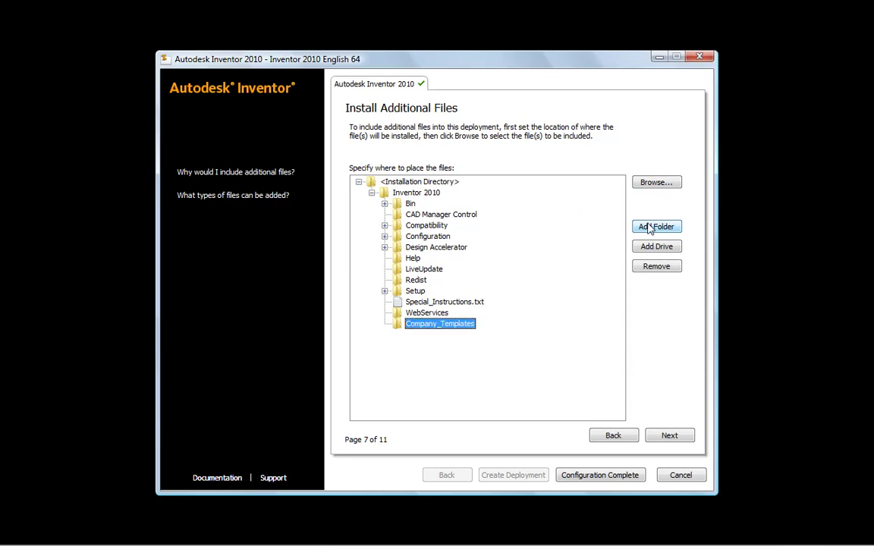
pyautogui.click(649, 185)
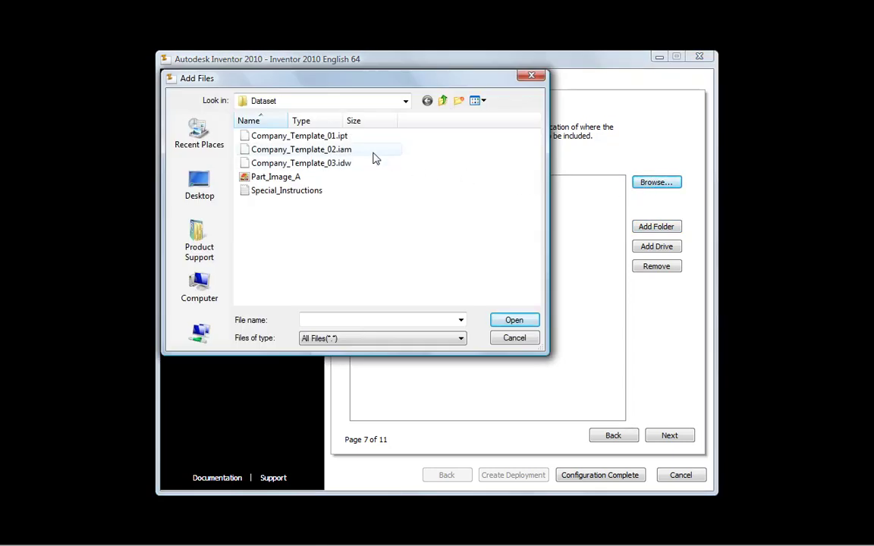
pyautogui.click(341, 138)
pyautogui.keyDown('shift'); pyautogui.click(341, 172); pyautogui.keyUp('shift')
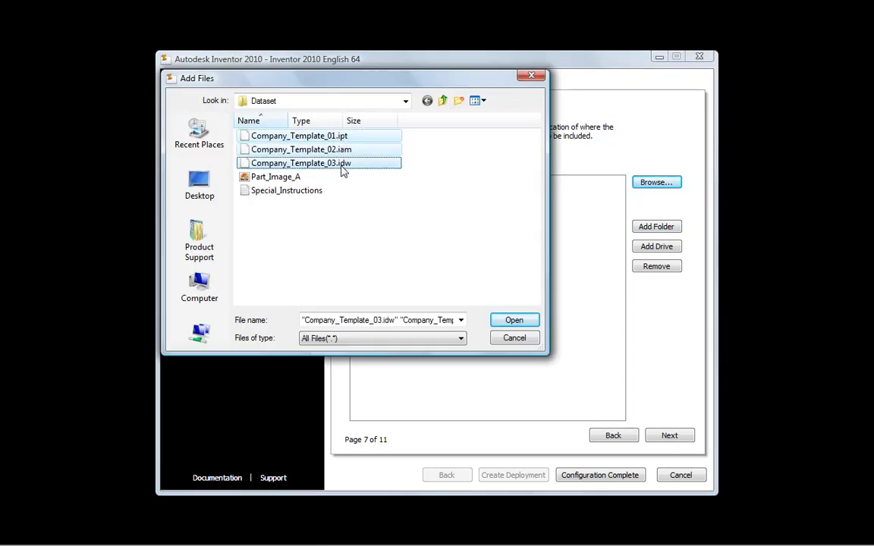
pyautogui.click(513, 320)
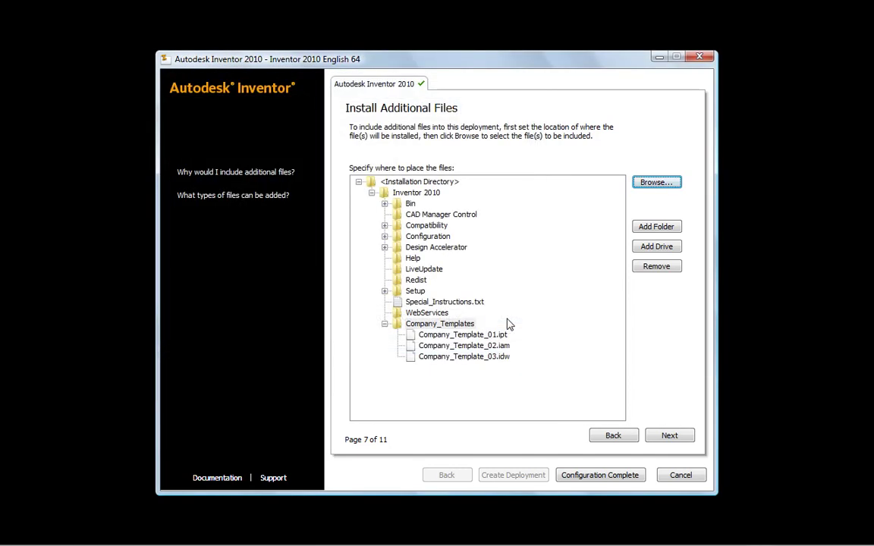
# Add drive C: with a Parts folder containing Part_Image_A.bmp
pyautogui.click(655, 247)
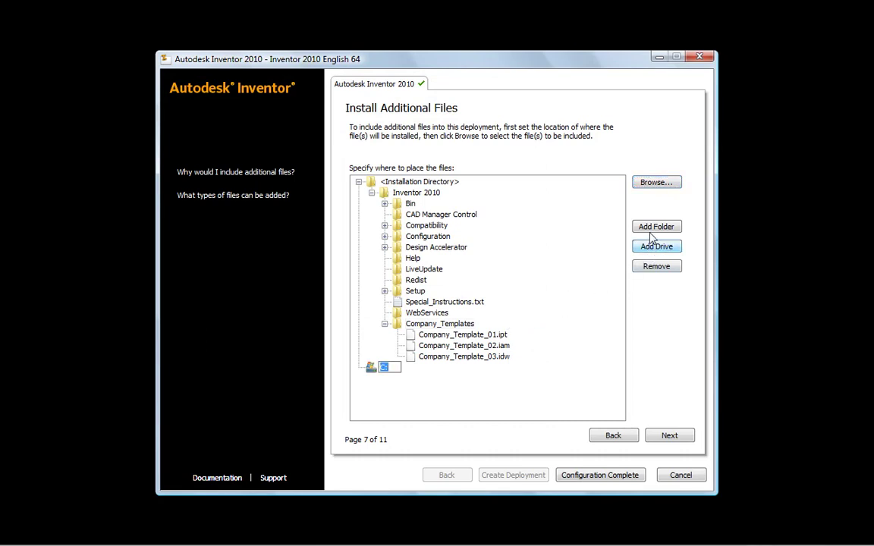
pyautogui.click(651, 228)
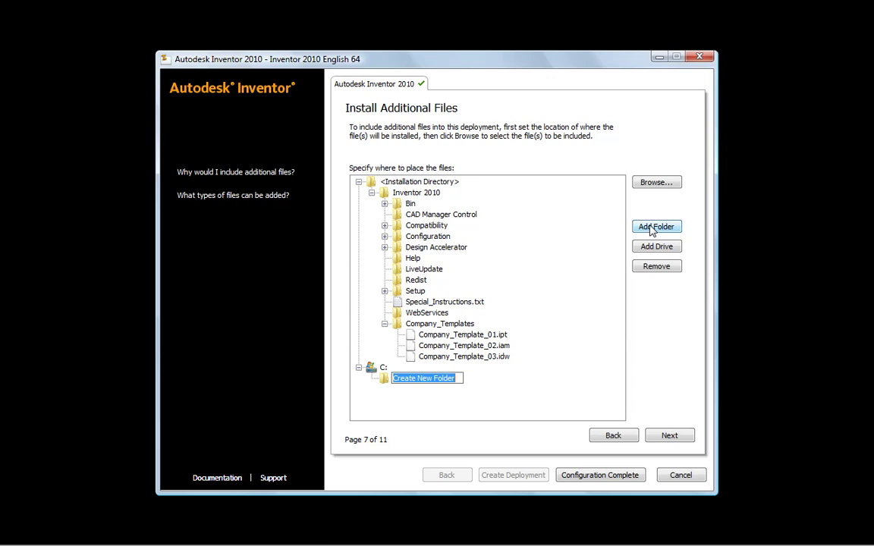
pyautogui.write('Parts')
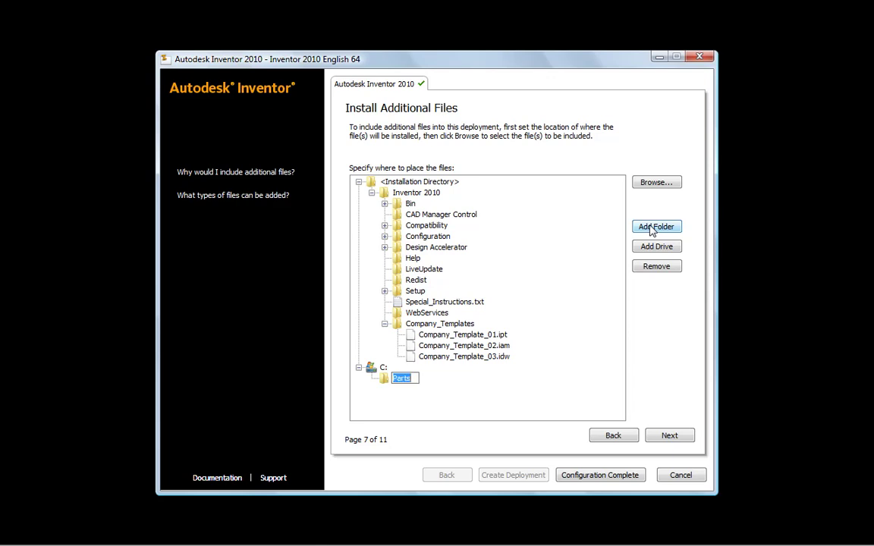
pyautogui.press('Return')
pyautogui.click(651, 183)
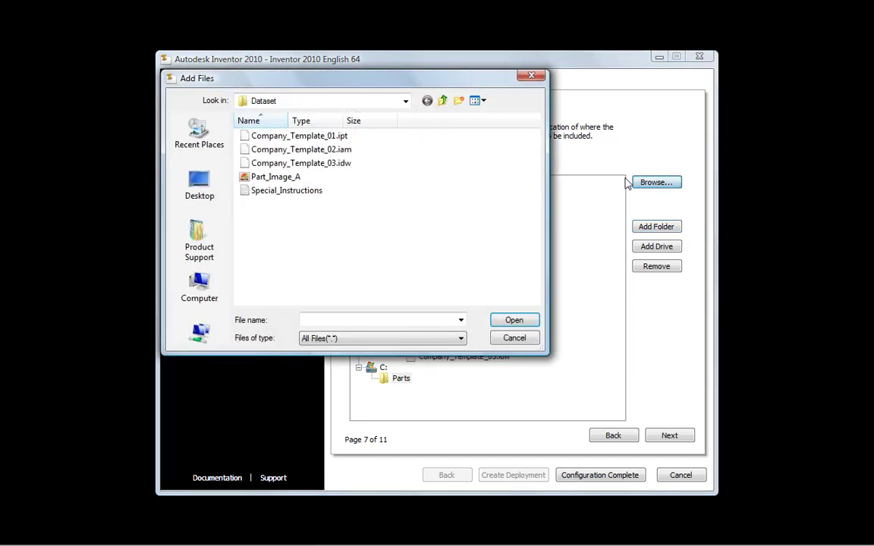
pyautogui.doubleClick(307, 180)
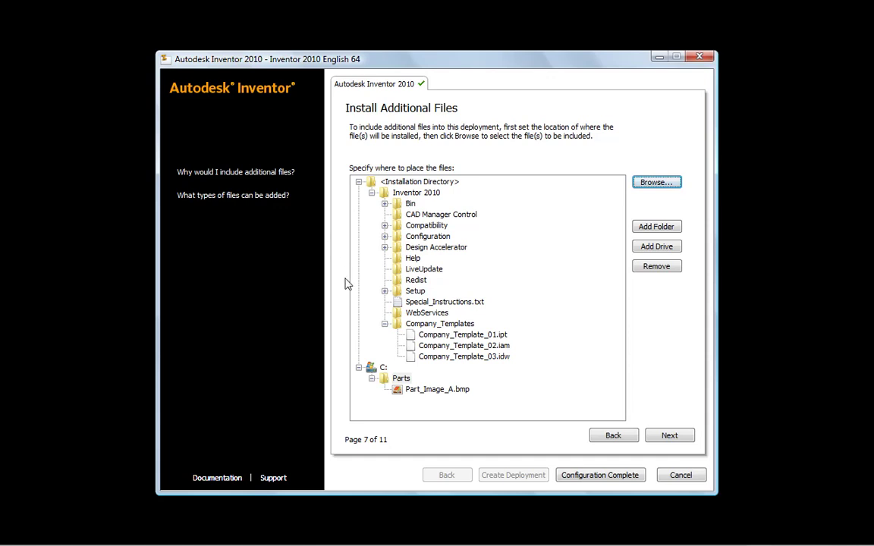
# Remove the C: drive, the Company_Templates folder and Special_Instructions.txt from the additional files
pyautogui.click(383, 368)
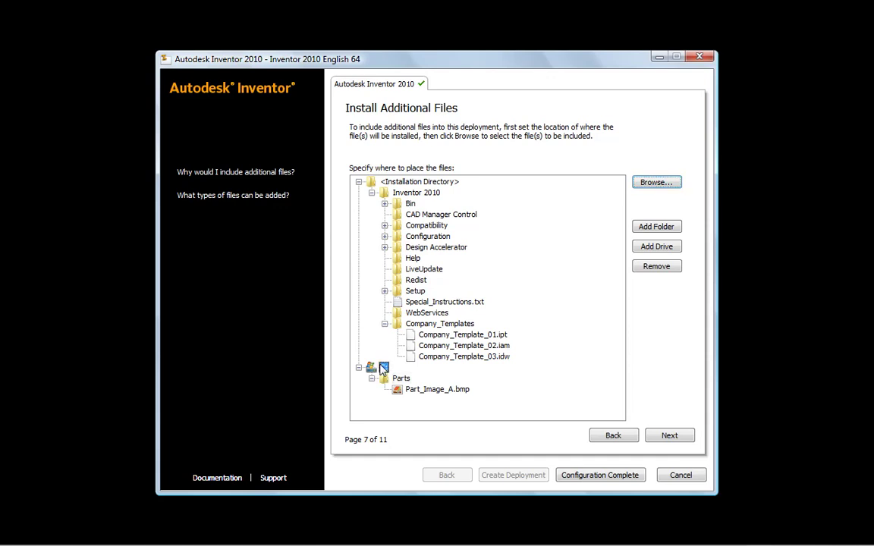
pyautogui.click(653, 267)
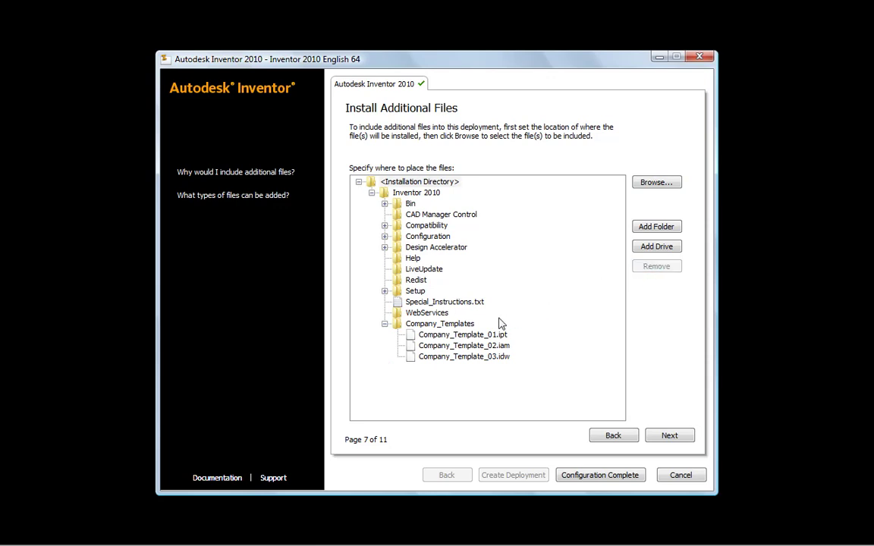
pyautogui.click(460, 325)
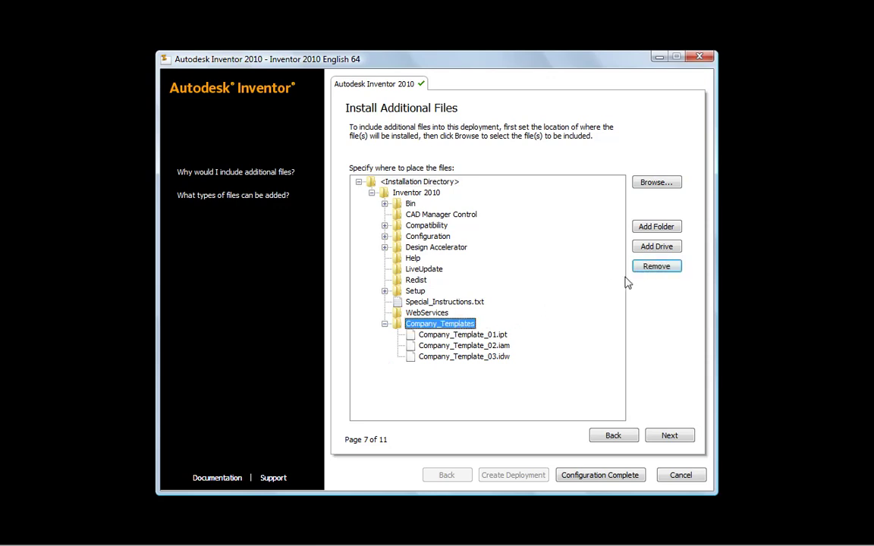
pyautogui.click(651, 269)
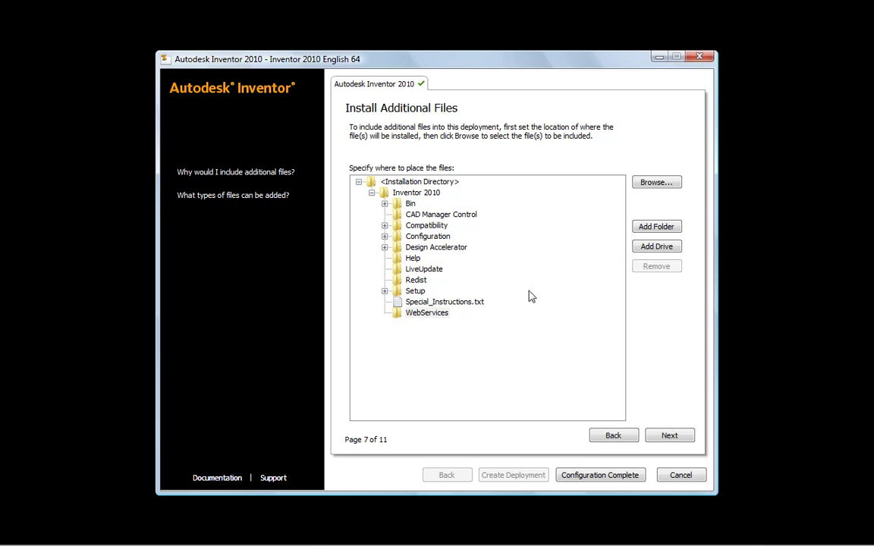
pyautogui.click(460, 307)
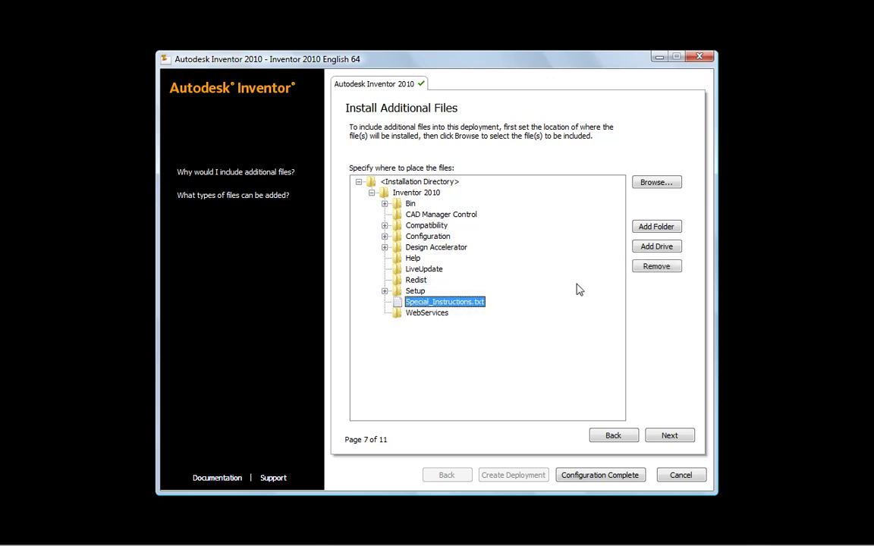
pyautogui.click(654, 268)
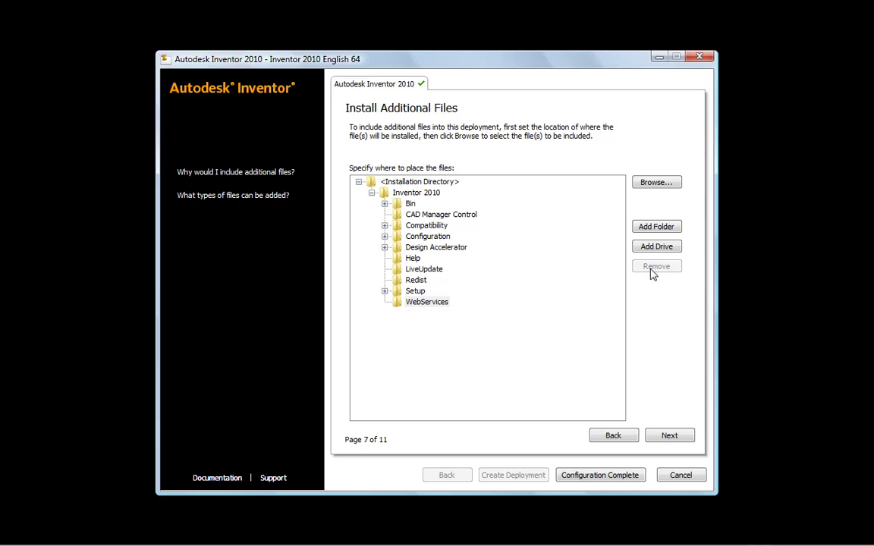
# On Include Service Pack, download 2010 SP1 x64 from Autodesk.com, then switch to the local drive/network option
pyautogui.click(668, 435)
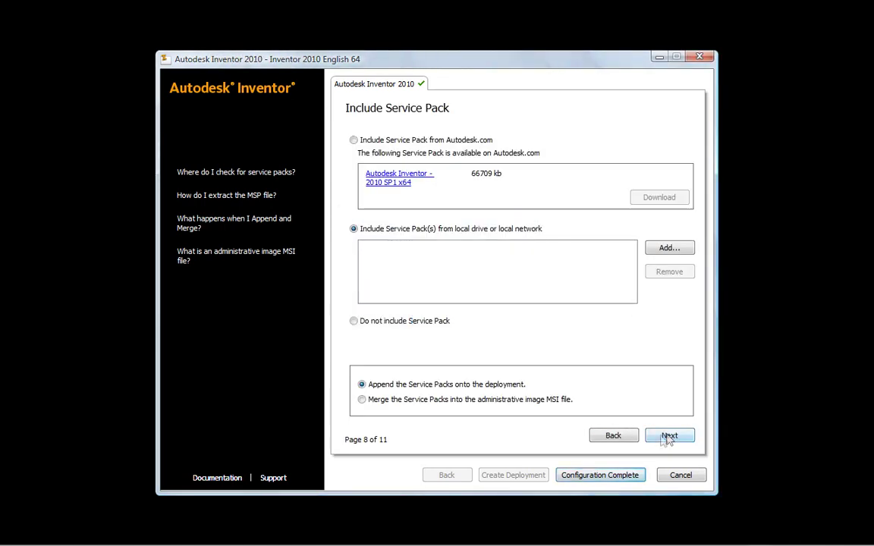
pyautogui.click(661, 441)
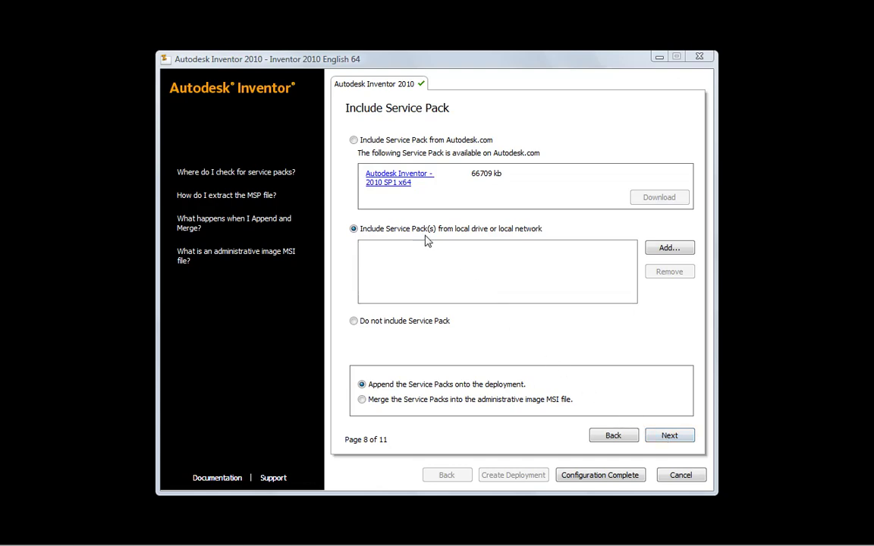
pyautogui.click(353, 141)
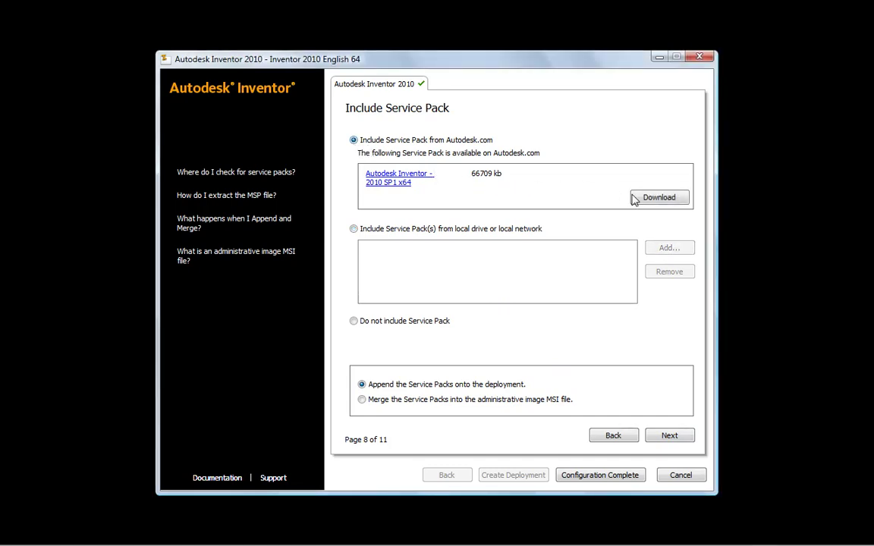
pyautogui.click(658, 198)
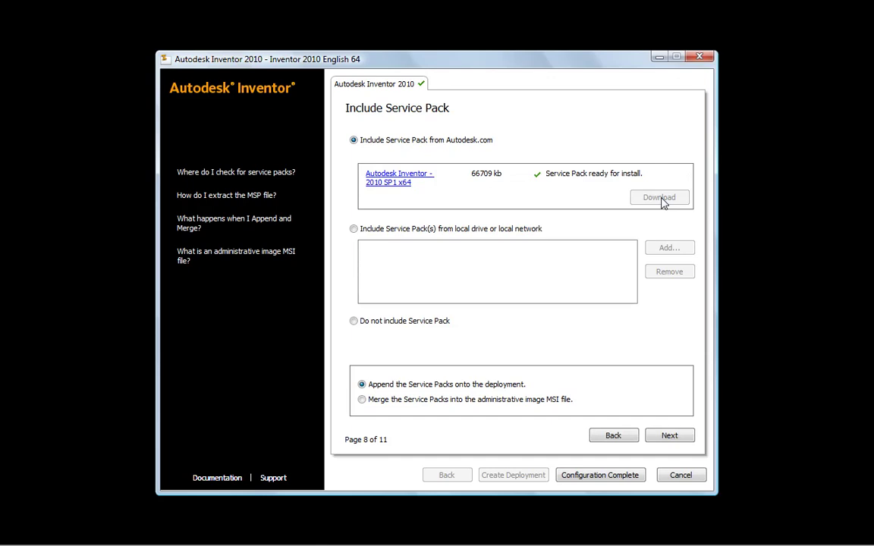
pyautogui.click(355, 229)
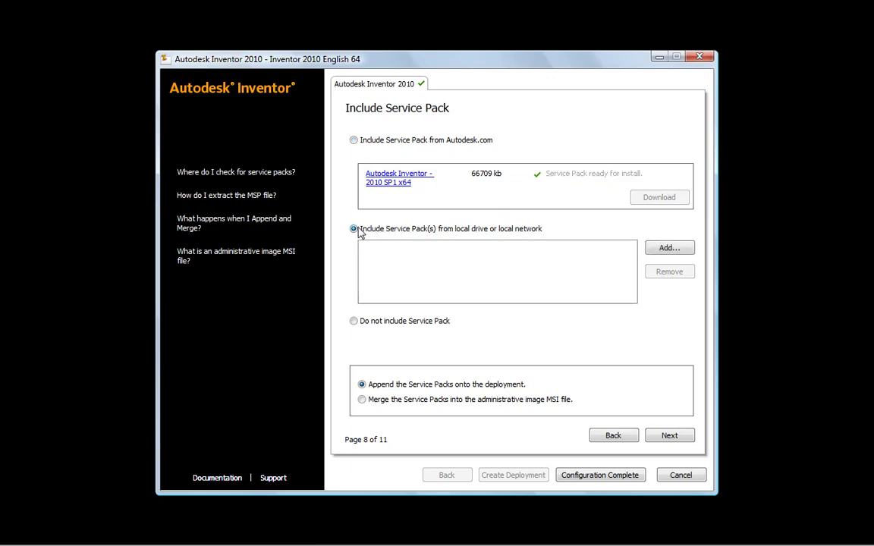
# Add the local inventor2010_sp1_x64 service pack as Append rather than Merge, and continue to InfoCenter
pyautogui.click(667, 250)
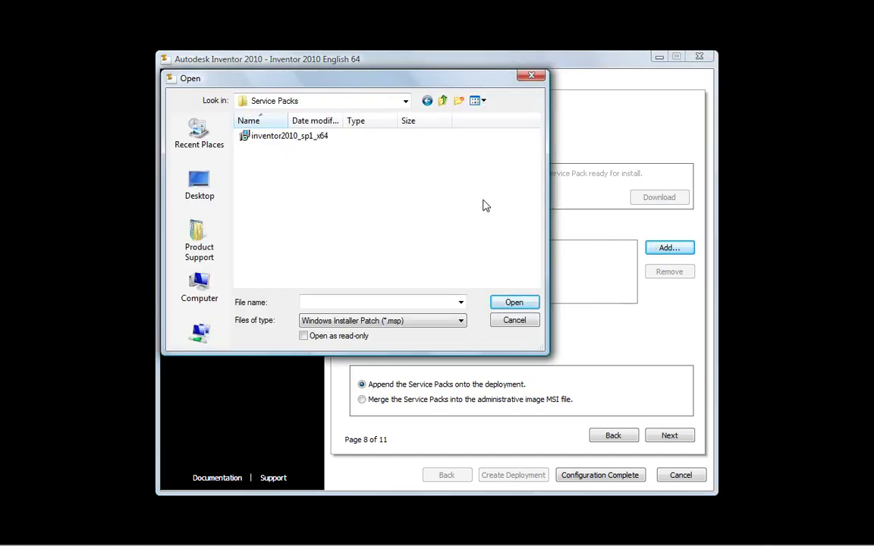
pyautogui.doubleClick(288, 136)
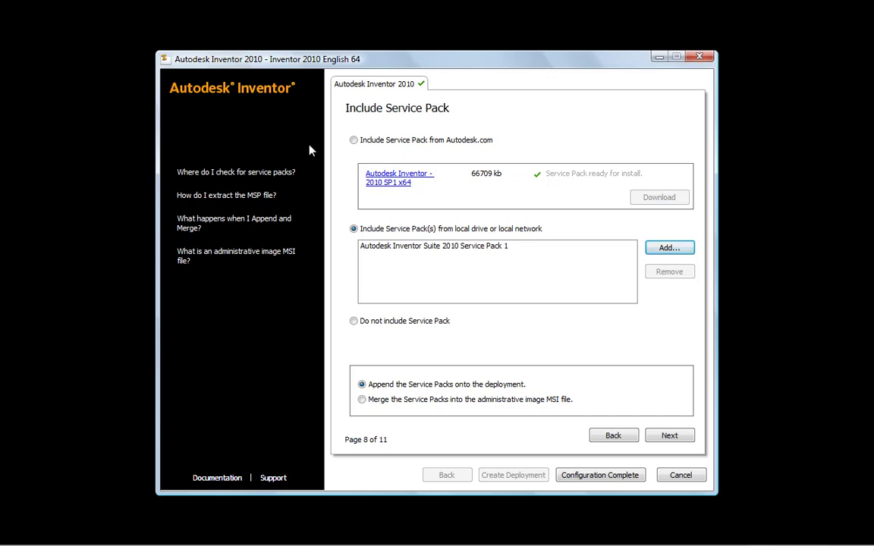
pyautogui.click(362, 401)
pyautogui.click(362, 385)
pyautogui.click(669, 436)
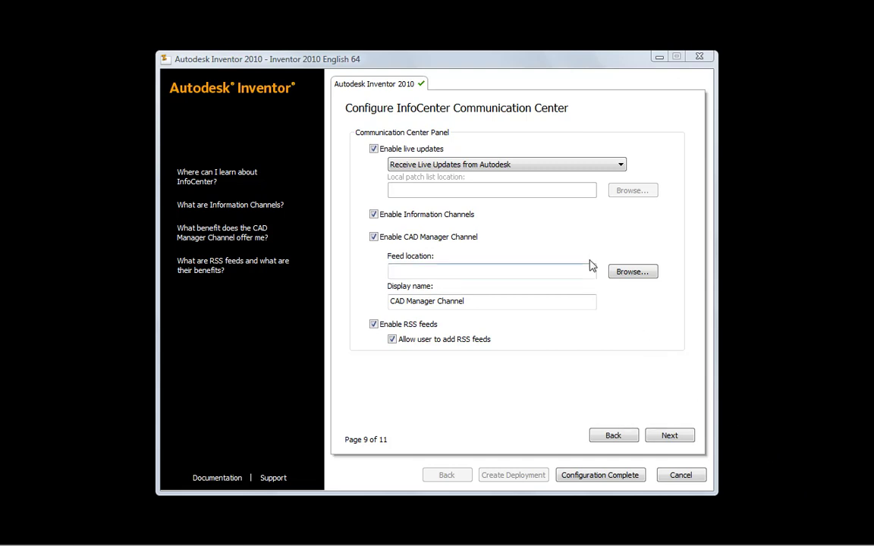
# Keep Receive Live Updates from Autodesk, disable the CAD Manager Channel, and continue to online resources
pyautogui.click(525, 168)
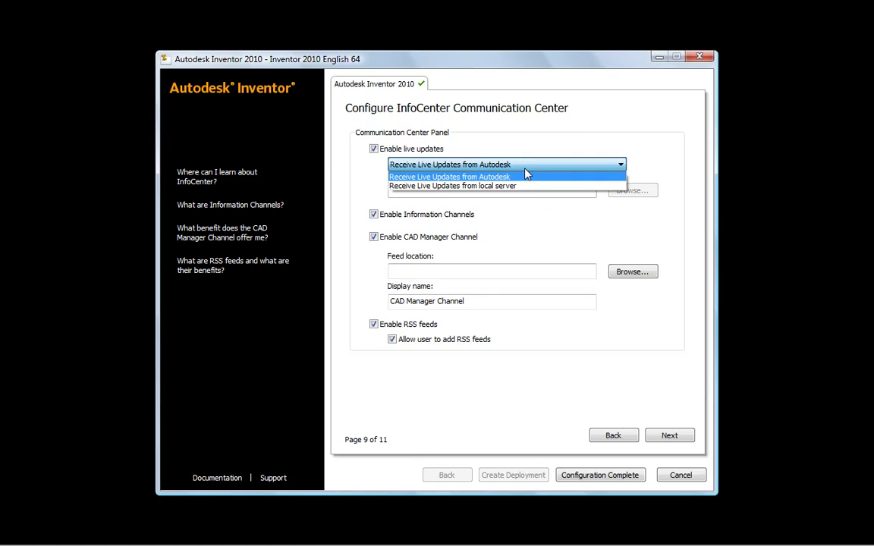
pyautogui.click(527, 175)
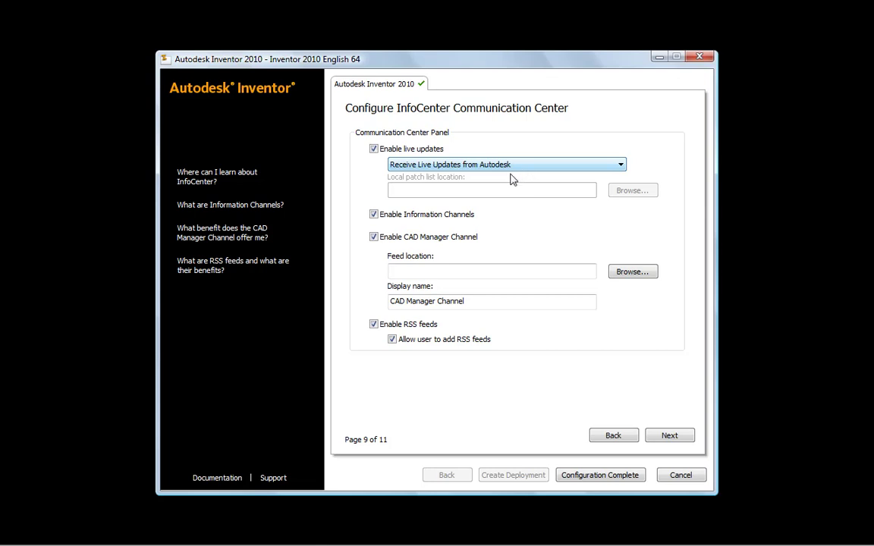
pyautogui.click(372, 237)
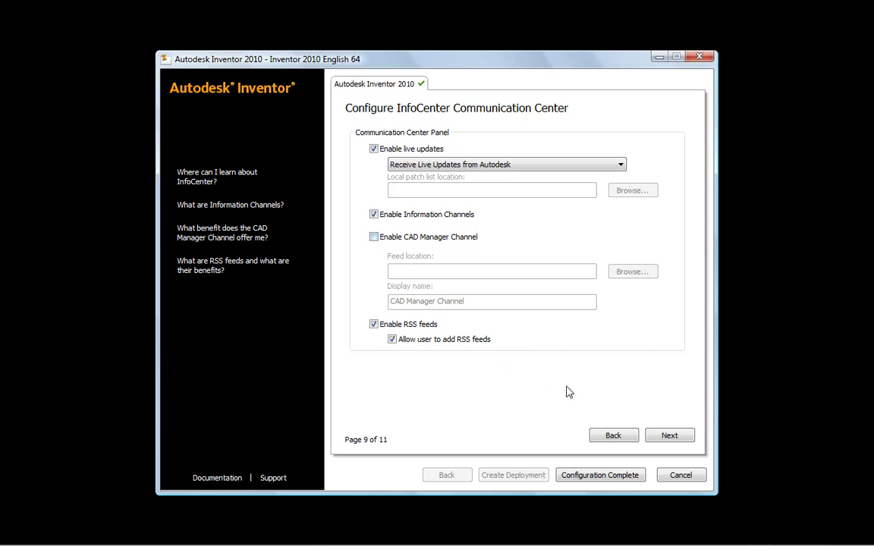
pyautogui.click(677, 441)
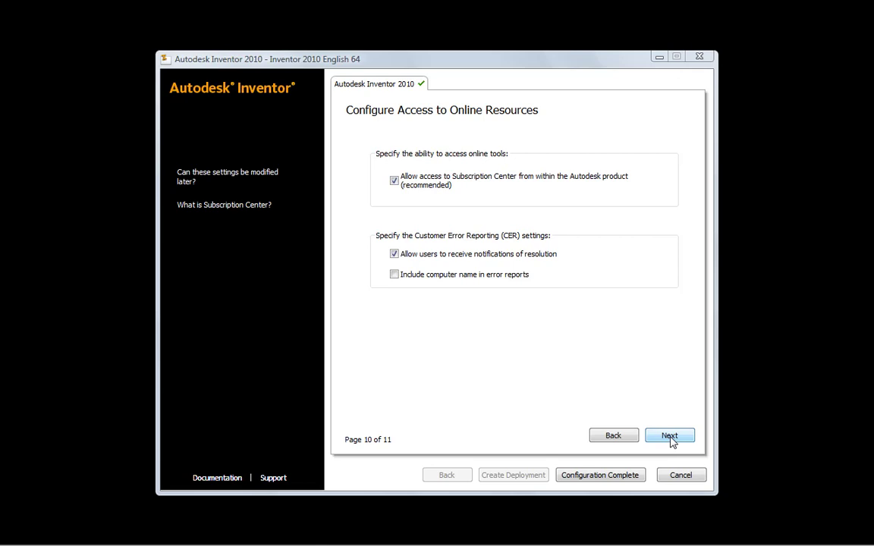
# Accept the default Subscription Center and error reporting options to reach Configuration Complete
pyautogui.click(669, 437)
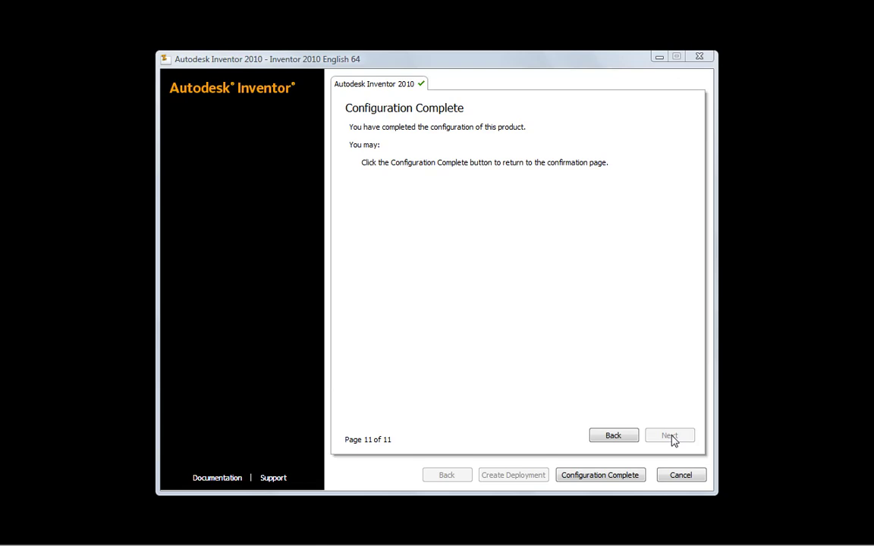
# Return to the deployment review, scroll through the current settings list, and create the deployment
pyautogui.click(615, 481)
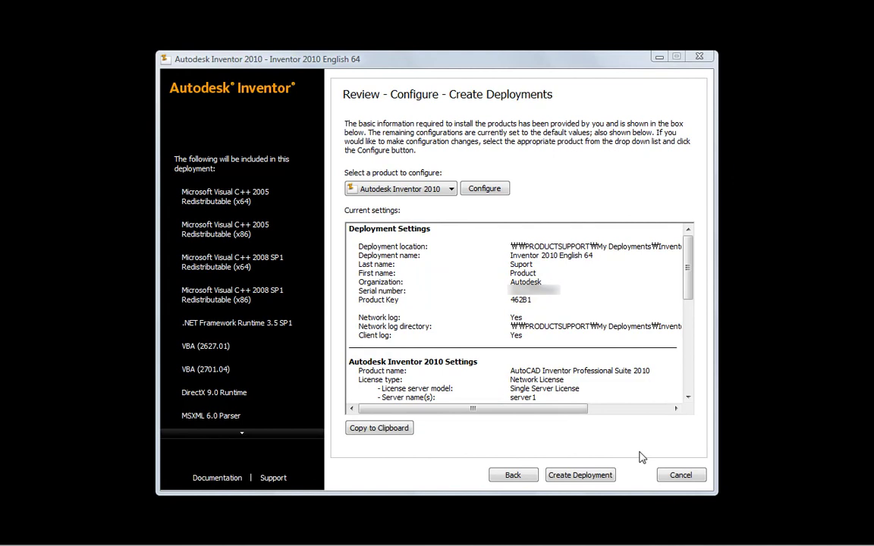
pyautogui.click(690, 392)
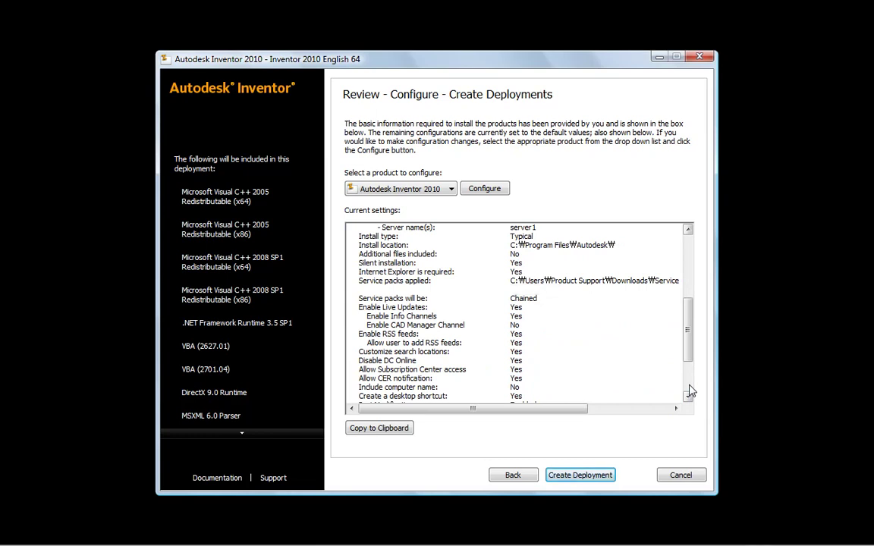
pyautogui.click(689, 392)
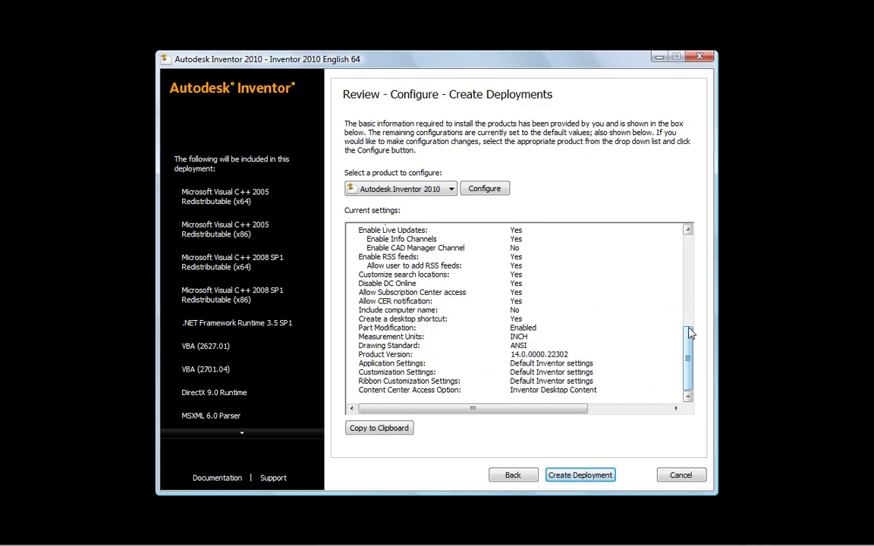
pyautogui.click(690, 260)
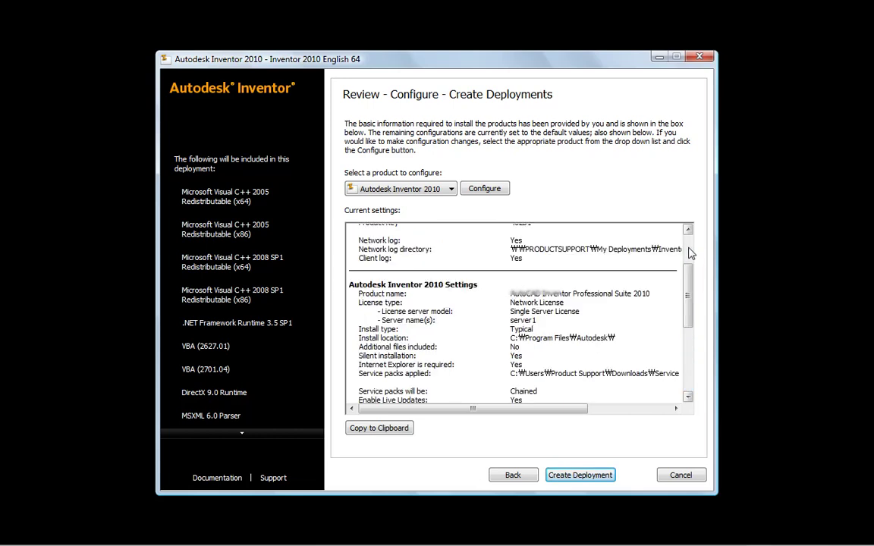
pyautogui.click(689, 255)
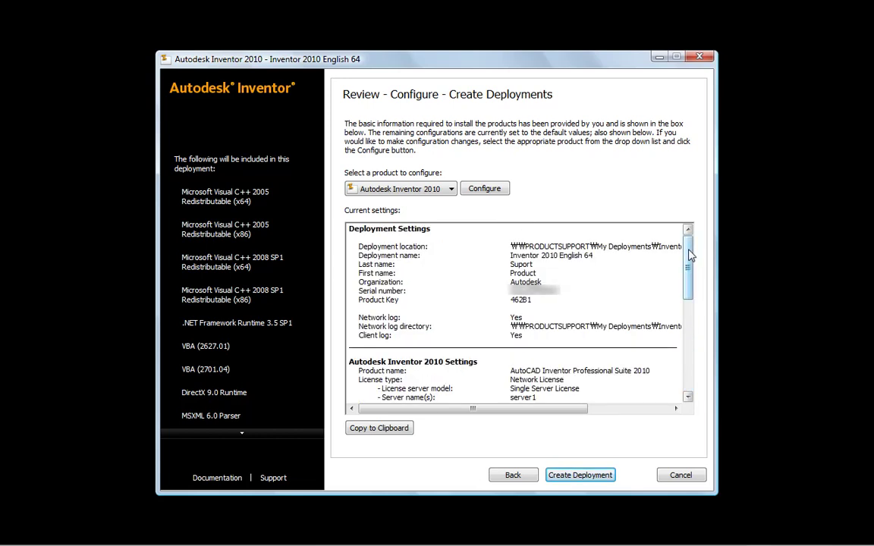
pyautogui.click(565, 476)
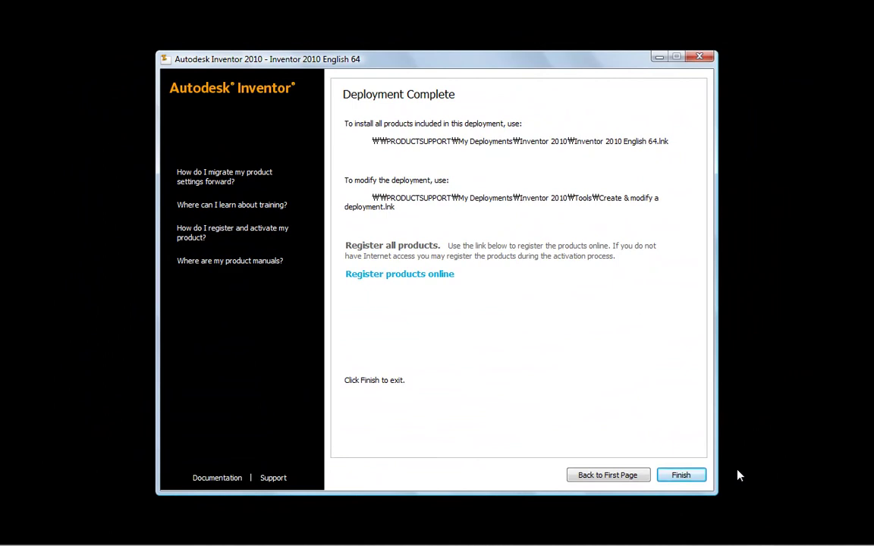
# Finish the Deployment Complete page to close the installer, leaving the productsupport share open
pyautogui.click(679, 477)
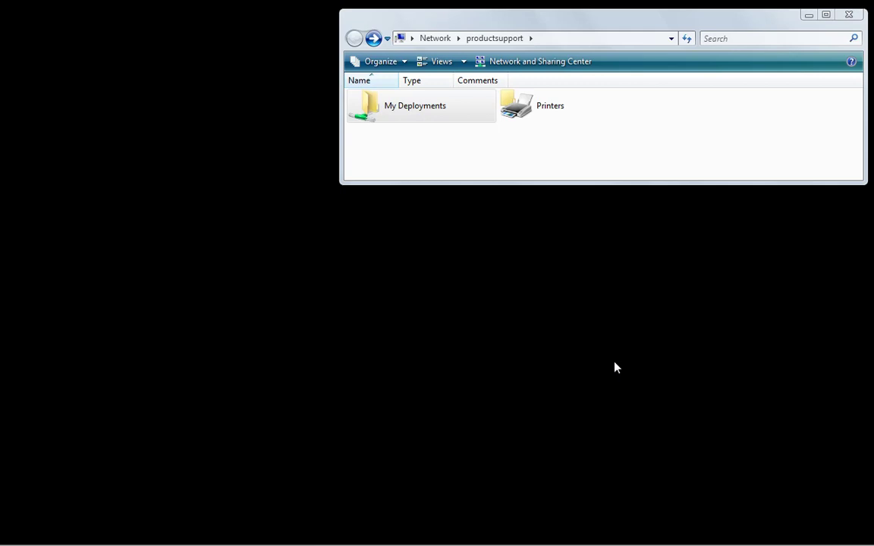
# Run the 'Inventor 2010 English 64' deployment shortcut from My Deployments > Inventor 2010
pyautogui.doubleClick(401, 116)
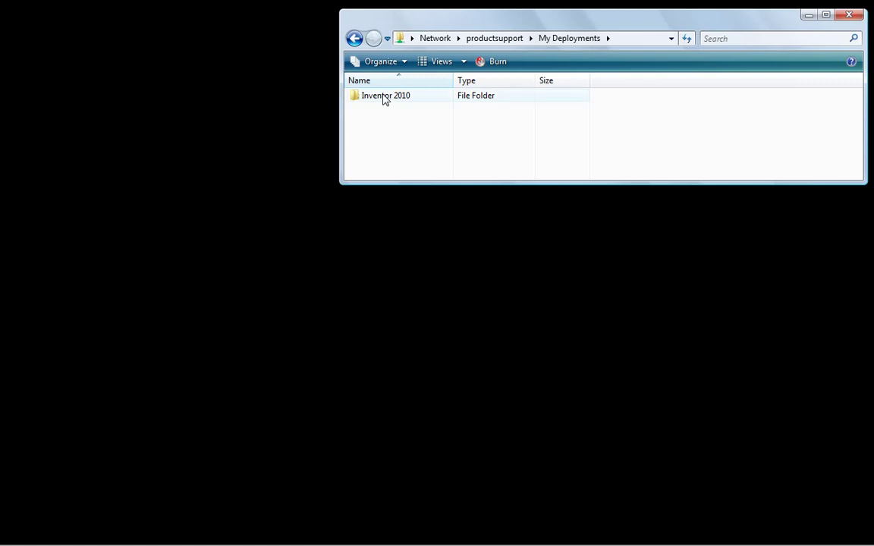
pyautogui.doubleClick(384, 96)
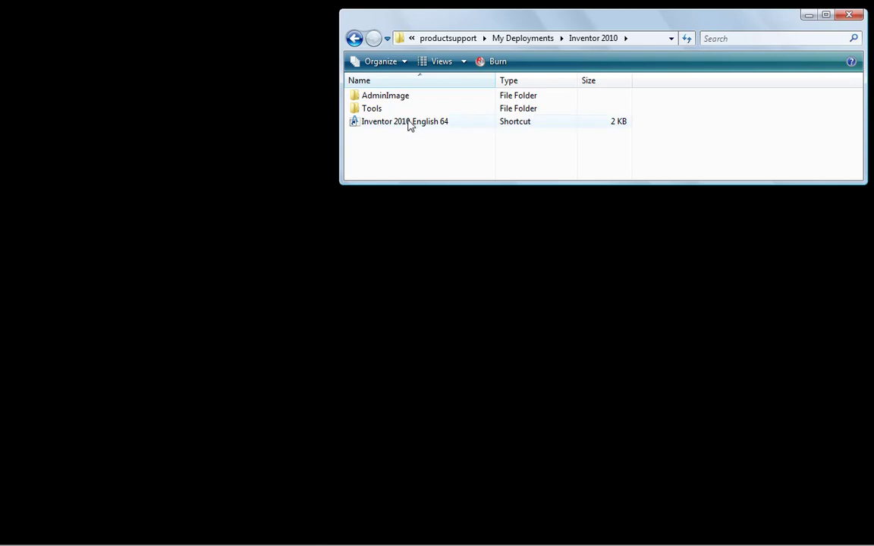
pyautogui.click(409, 123)
pyautogui.doubleClick(410, 123)
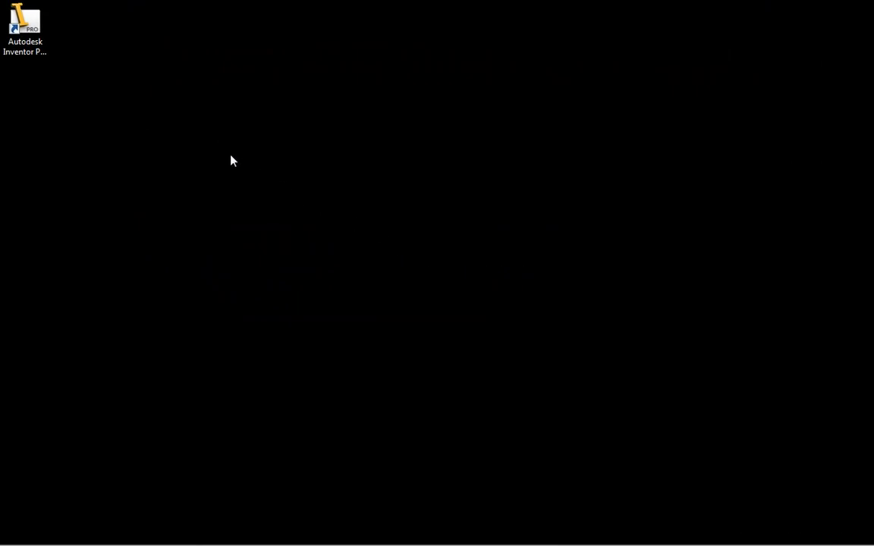
# Launch Autodesk Inventor Professional 2010 from its new desktop shortcut and expand the Help menu
pyautogui.doubleClick(34, 38)
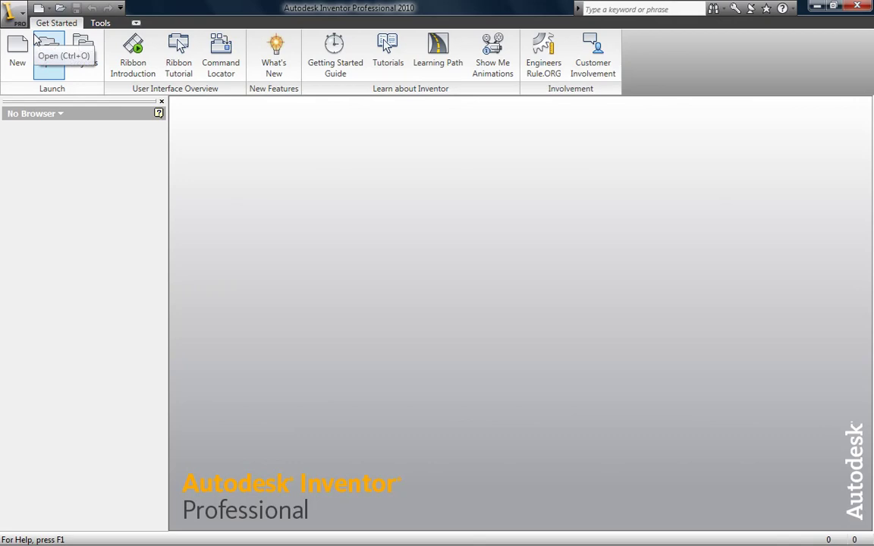
pyautogui.click(794, 8)
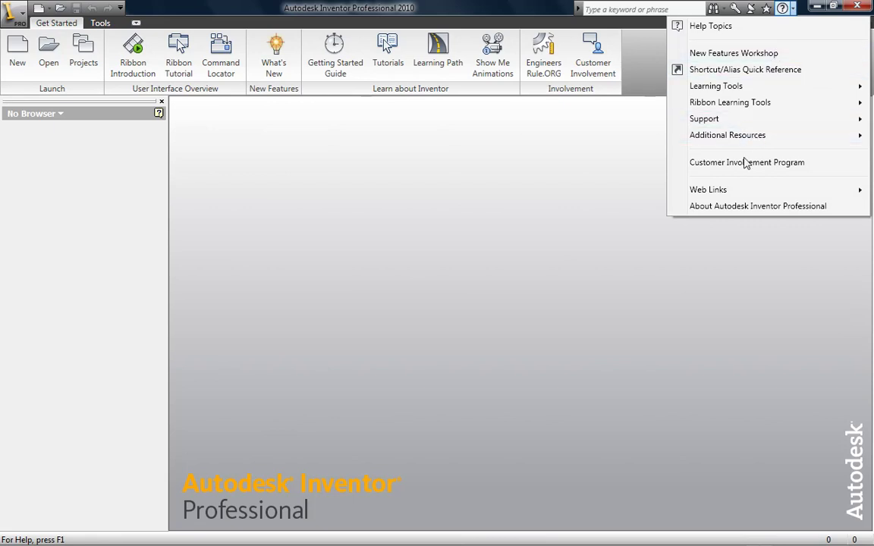
# Show About Autodesk Inventor Professional and its Product Information, confirming the 64-Bit Edition, build 223b
pyautogui.click(729, 207)
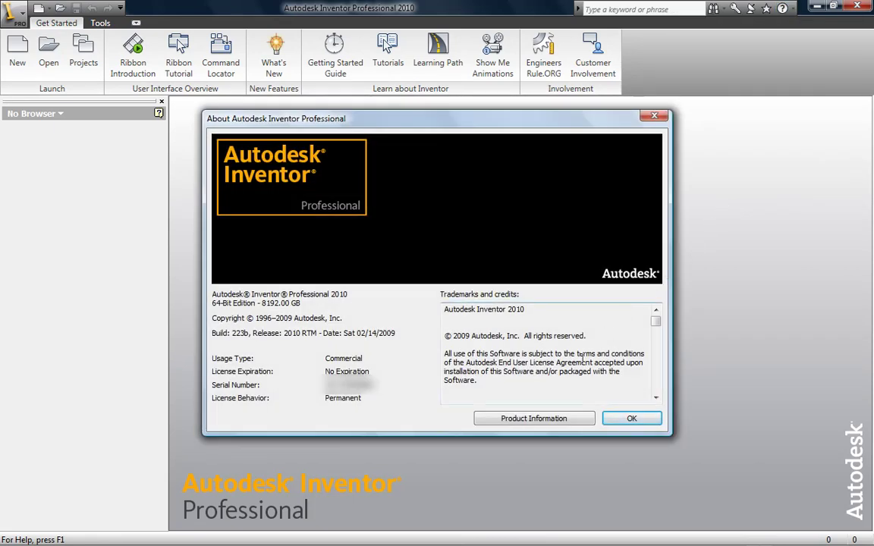
pyautogui.click(530, 420)
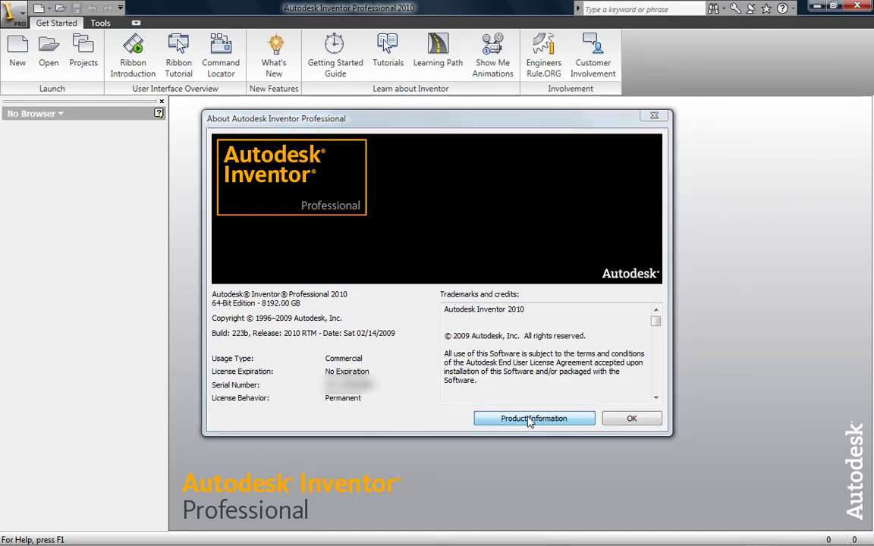